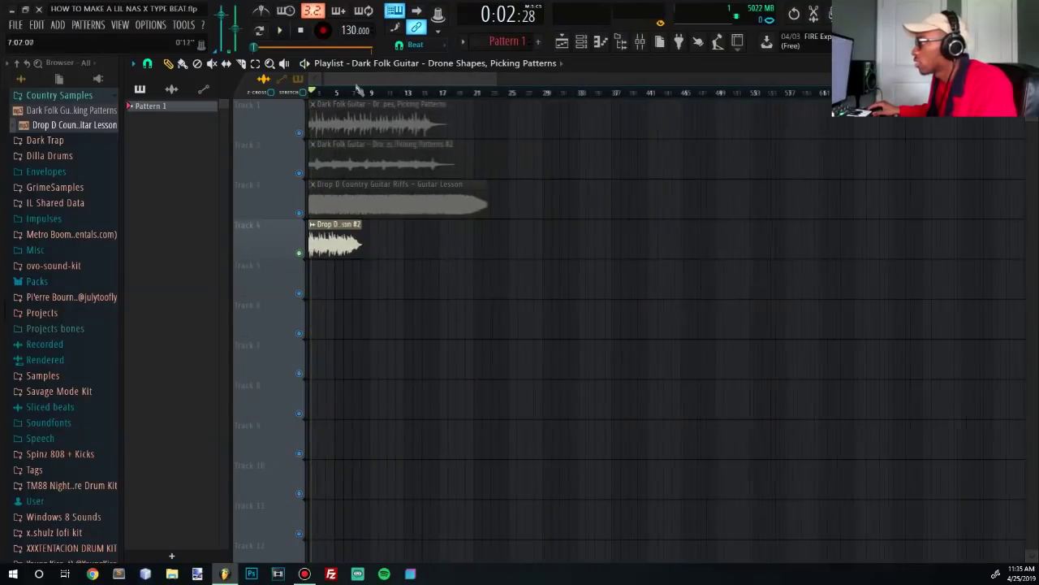
drag(358, 89, 286, 78)
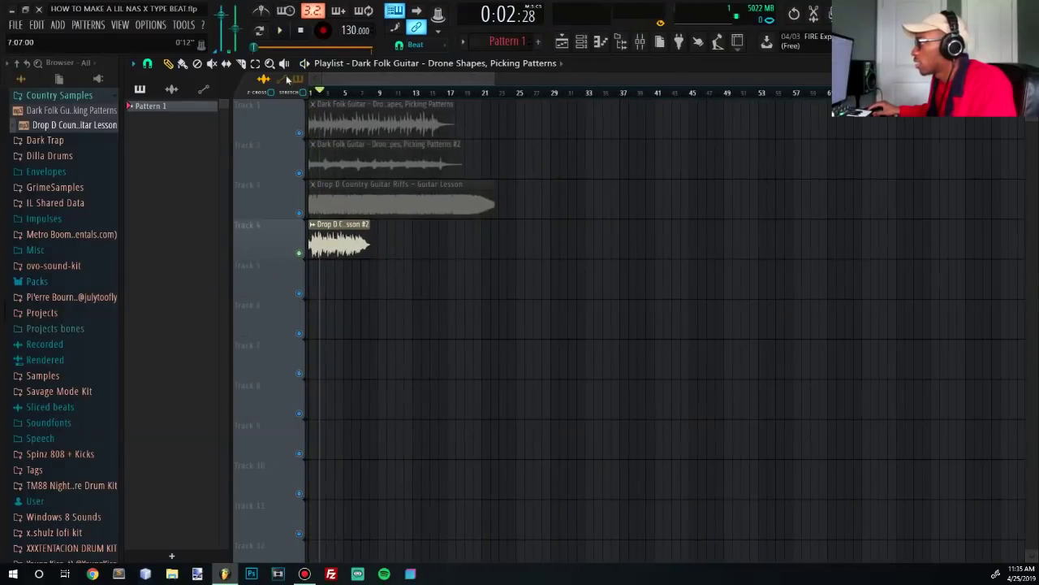
right_click(378, 201)
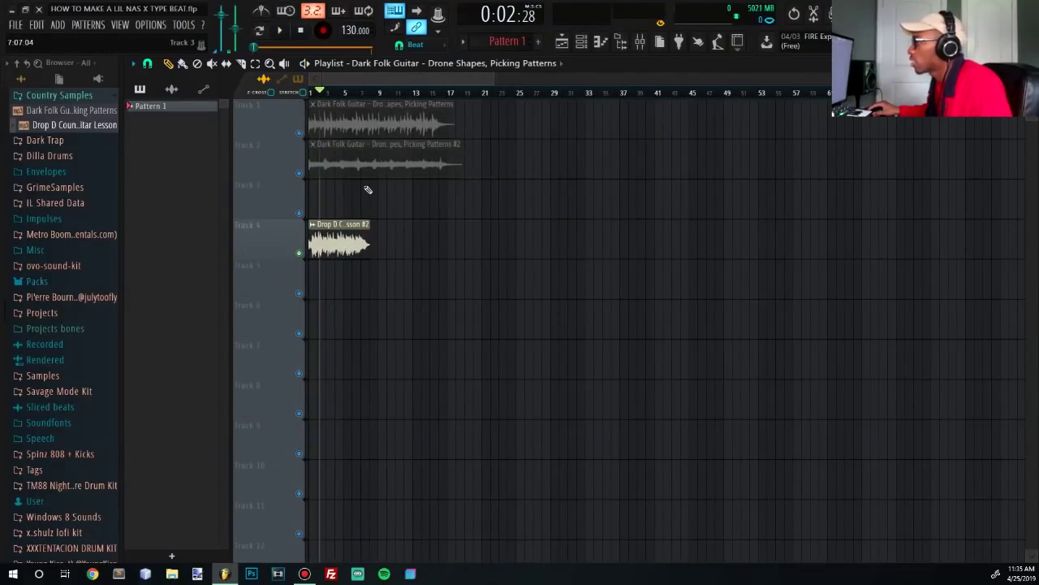
key(ctrl+z)
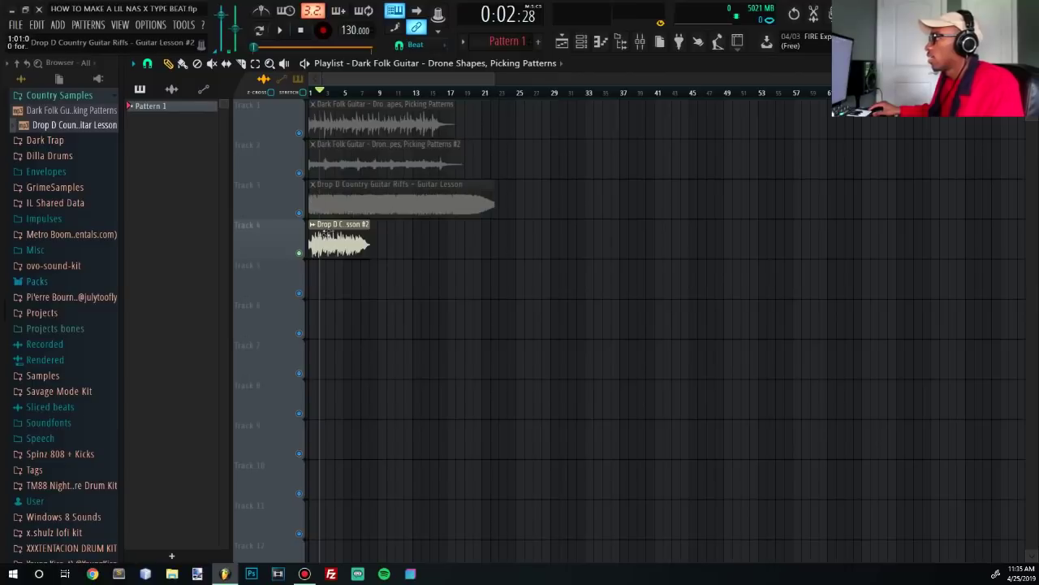
Move the three muted guitar clips down to Tracks 10 to 12 and place the short Drop D clip at the start of unmuted Track 1.
drag(416, 214, 306, 395)
scroll(325, 301, up, 2)
drag(329, 236, 291, 2)
click(299, 133)
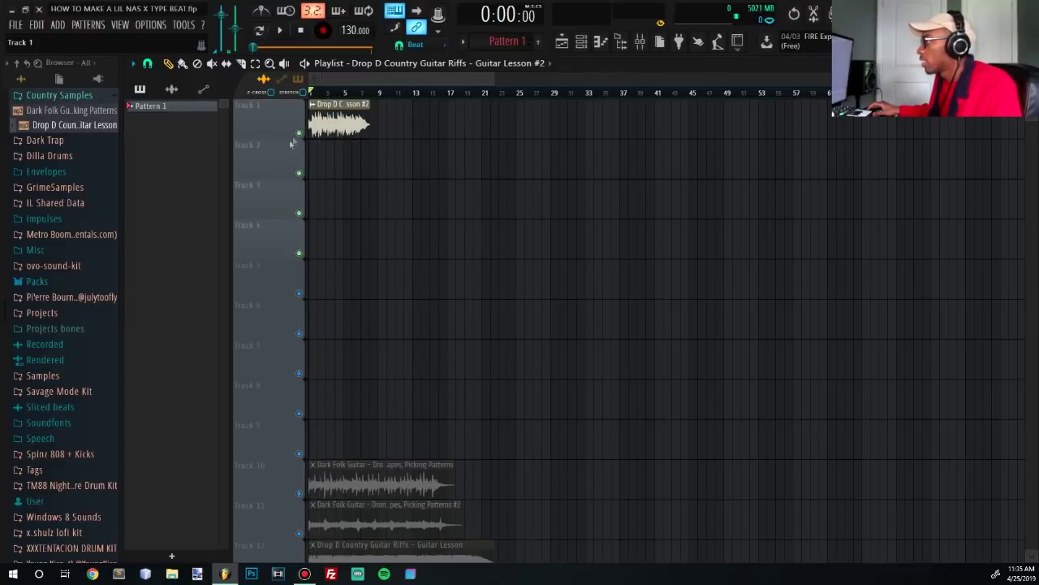
Time-stretch the Drop D guitar clip on Track 1 and fit its end exactly to bar 9.
scroll(291, 143, up, 3)
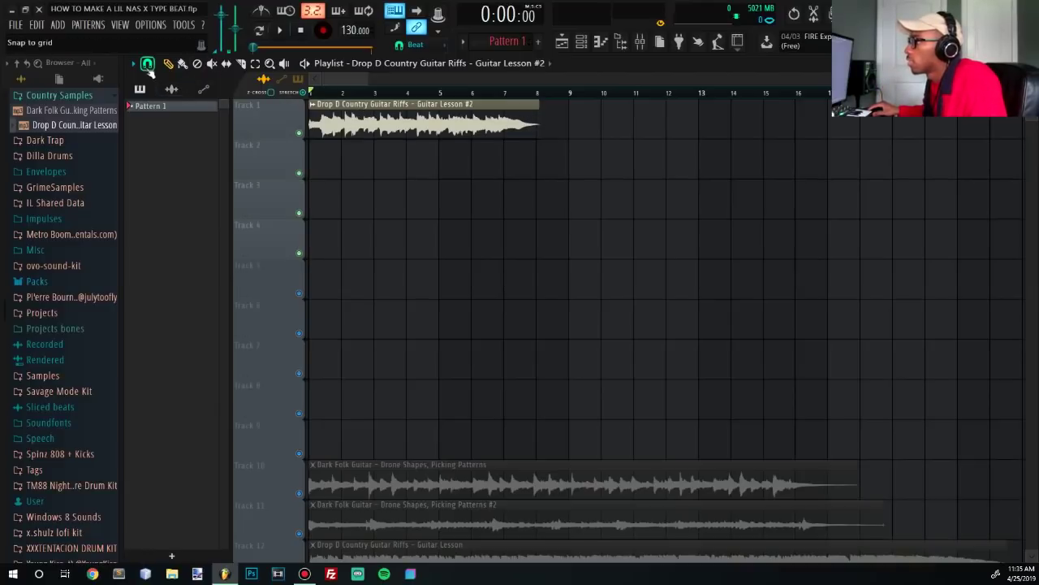
click(149, 67)
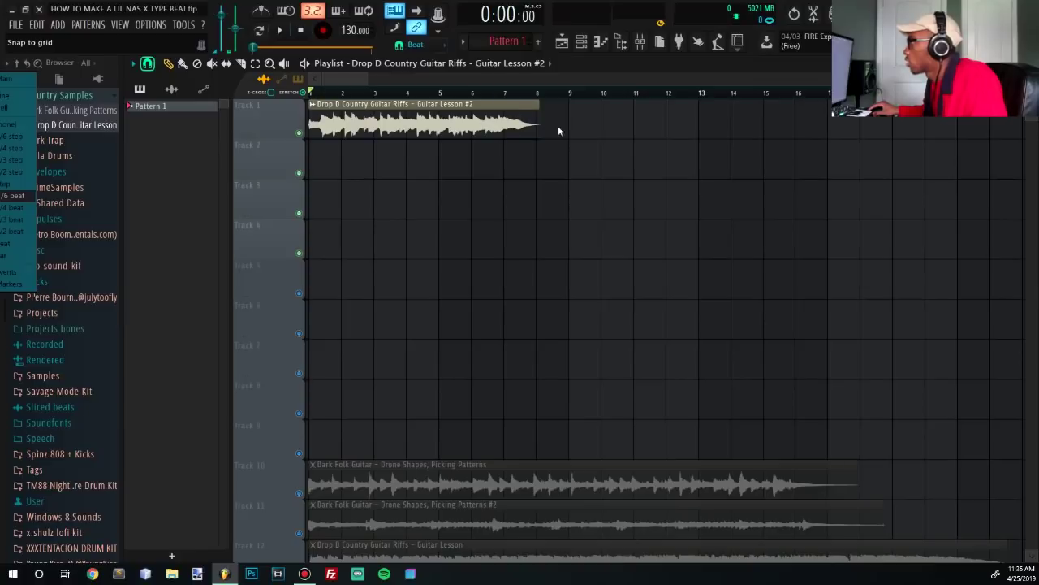
drag(537, 120, 562, 122)
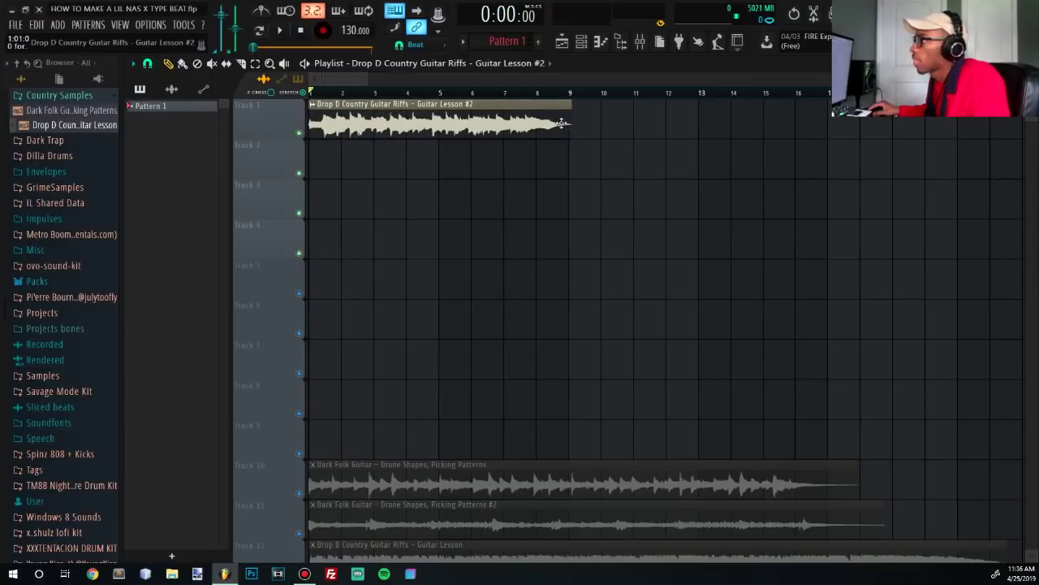
click(148, 65)
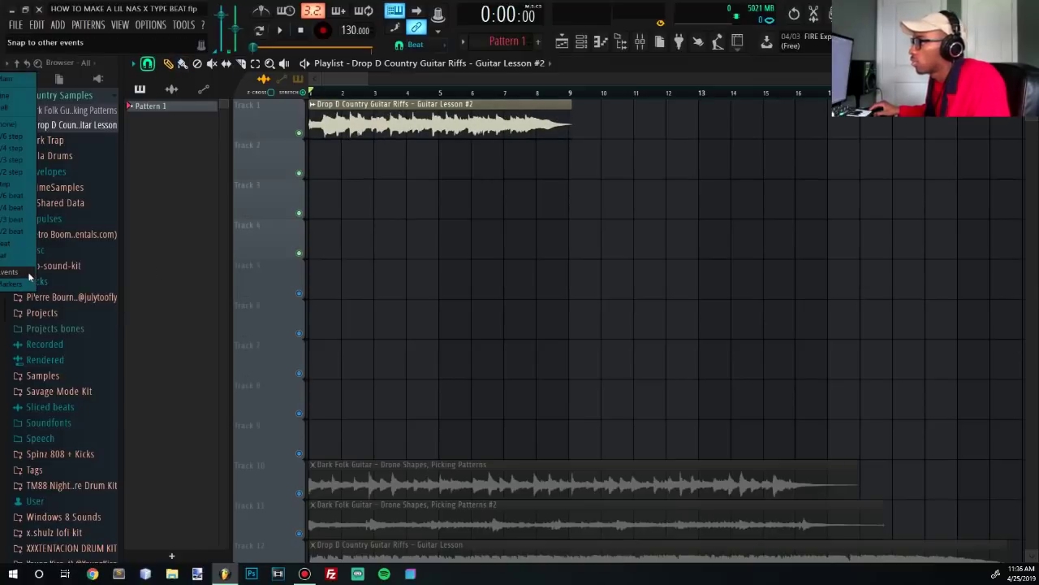
scroll(626, 114, up, 4)
mouse_move(476, 123)
mouse_down()
mouse_move(395, 139)
mouse_move(472, 127)
mouse_up()
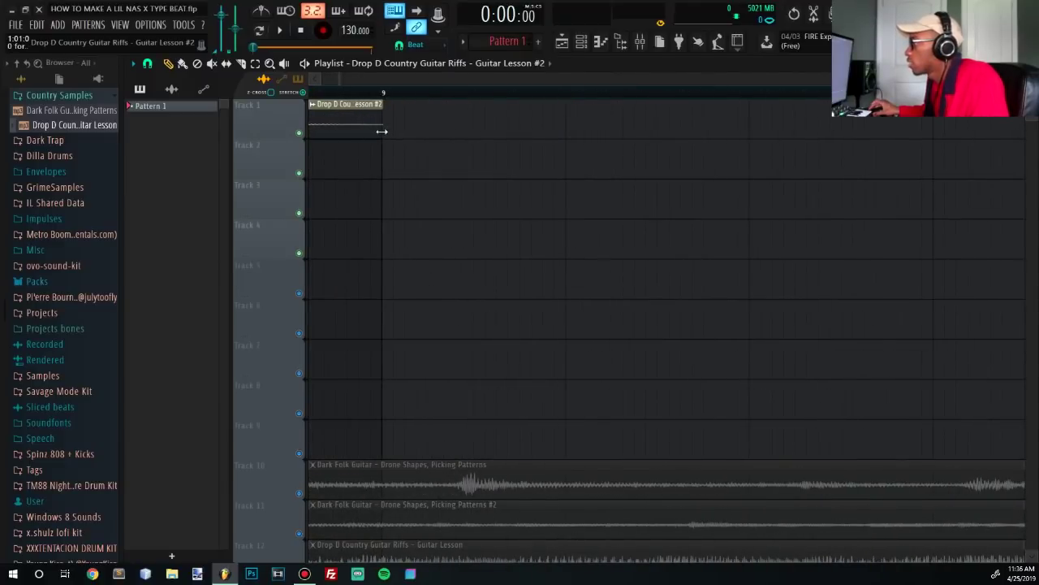
scroll(390, 124, up, 1)
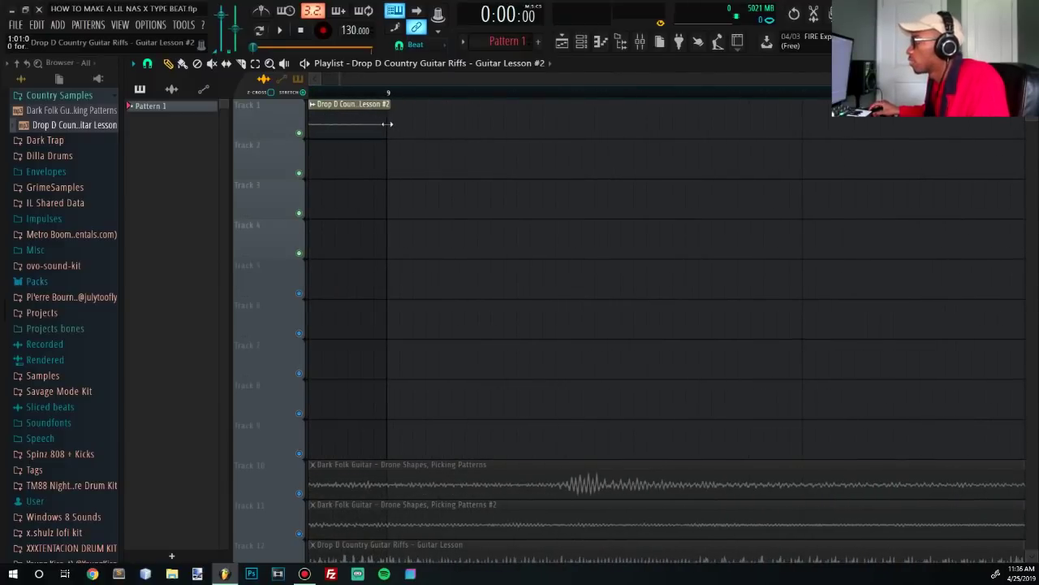
scroll(371, 122, down, 3)
scroll(374, 130, up, 3)
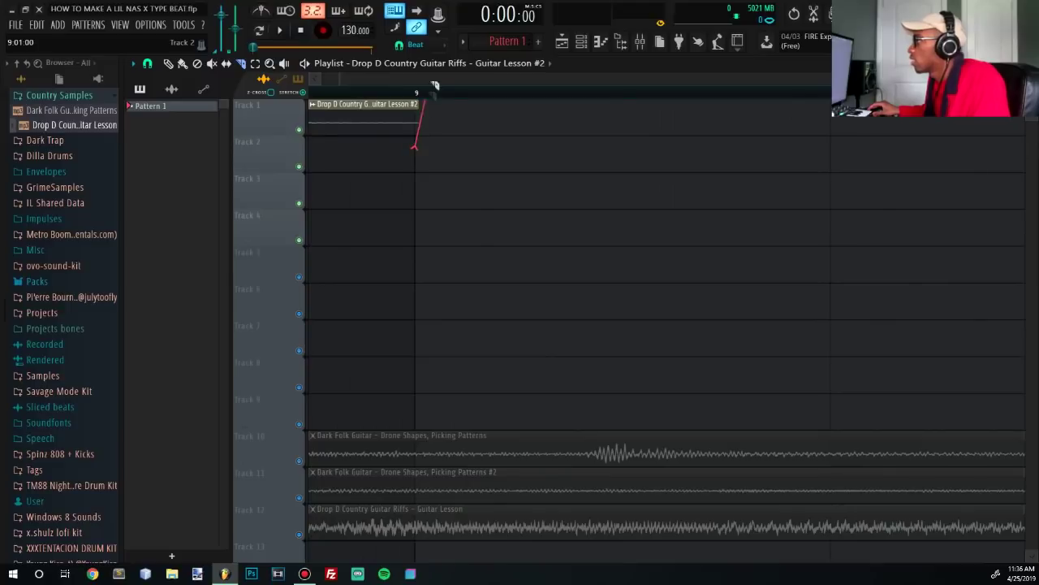
Play the stretched Track 1 clip from the start to check its timing and find where the first phrase ends.
key(space)
scroll(422, 130, down, 5)
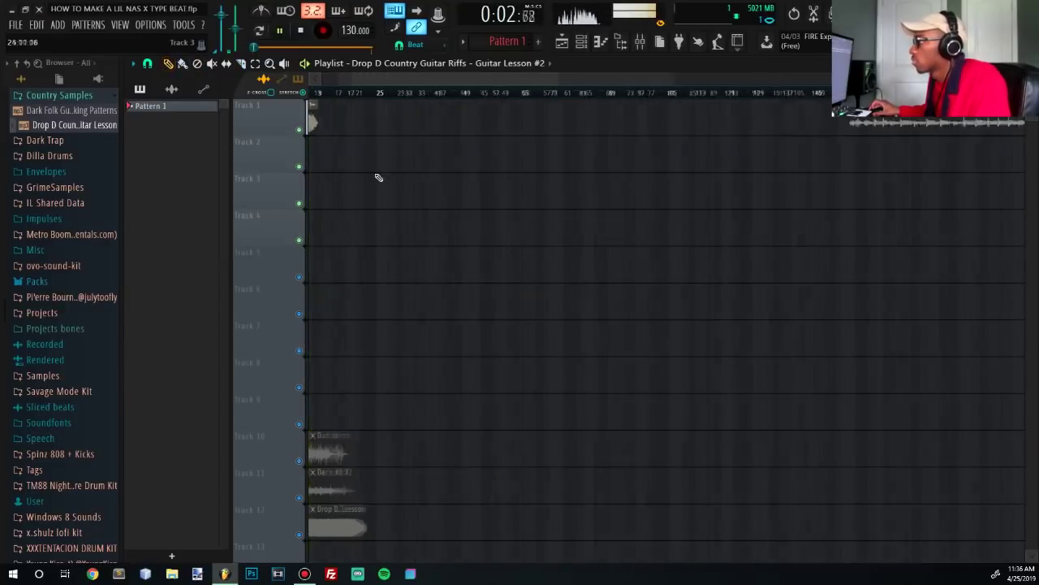
scroll(304, 151, up, 5)
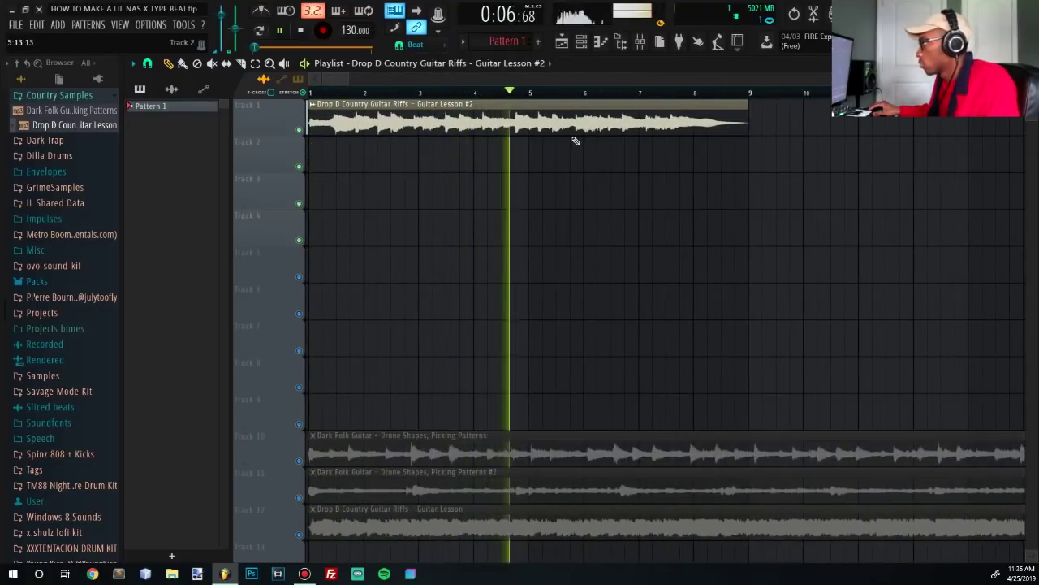
key(space)
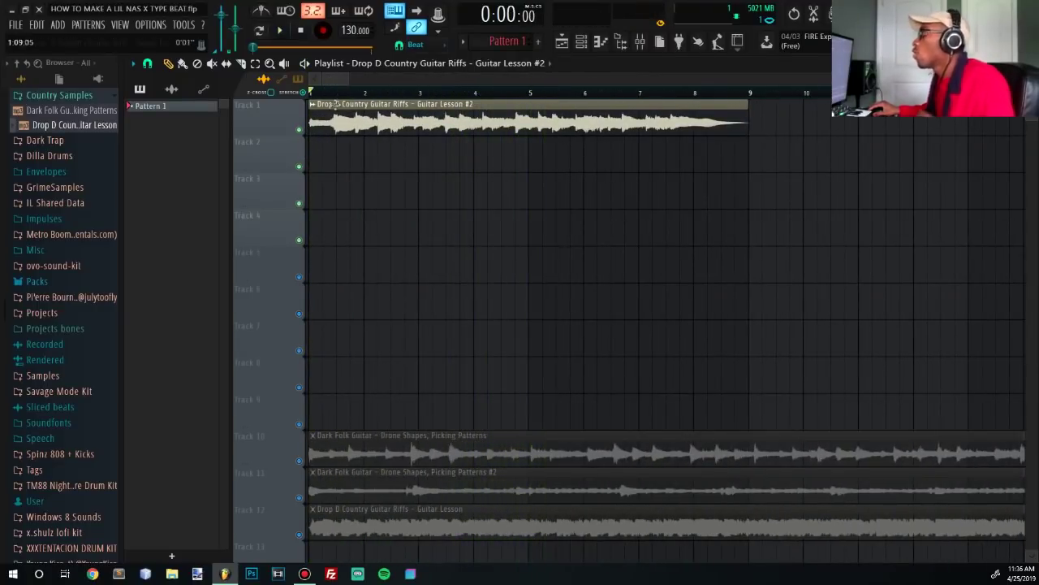
key(space)
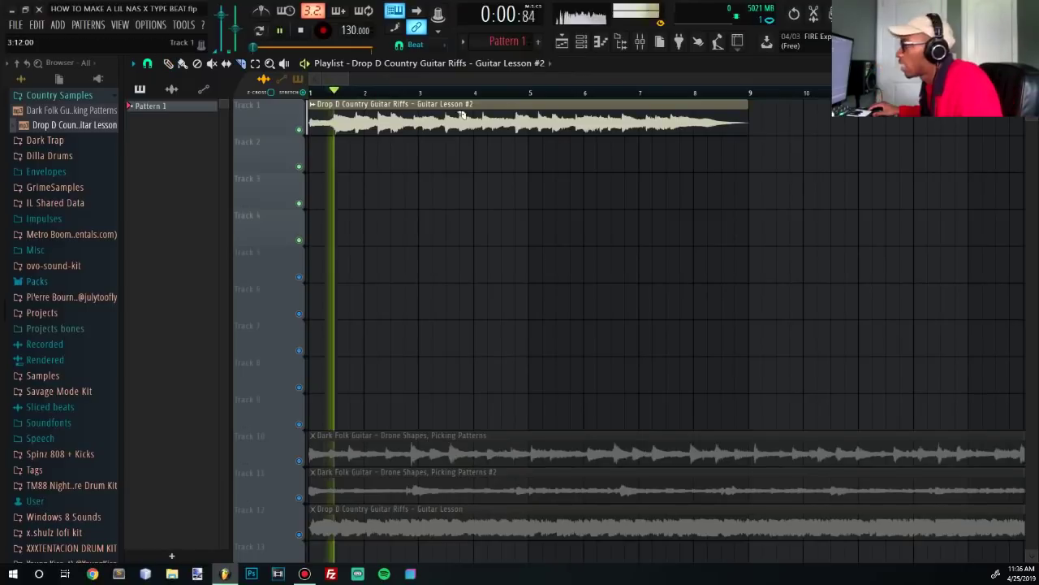
key(space)
key(space)
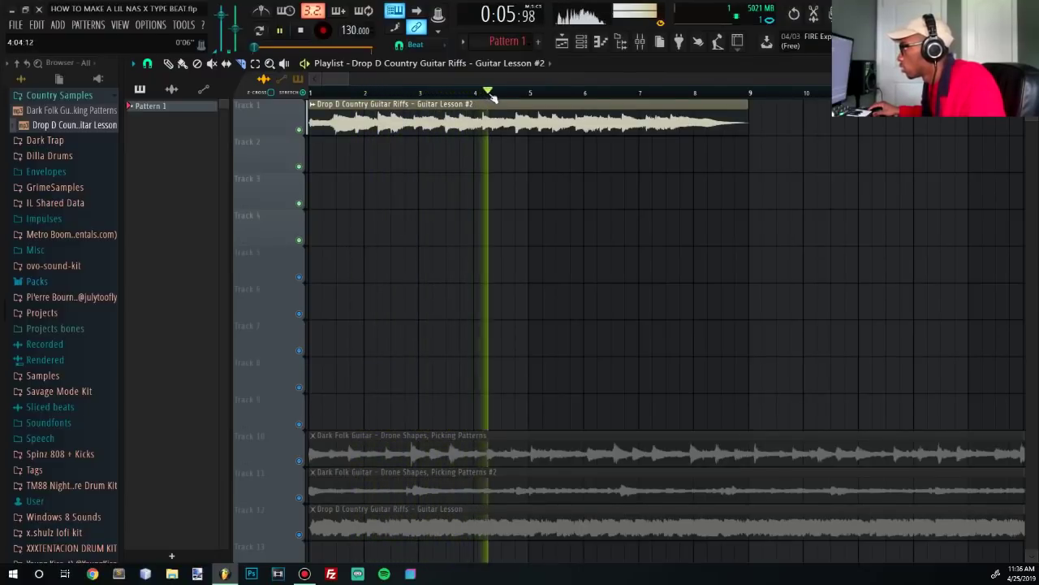
key(space)
Set a loop selection from bar 1 to about 4:06 and play it to check the loop point.
drag(495, 93, 261, 91)
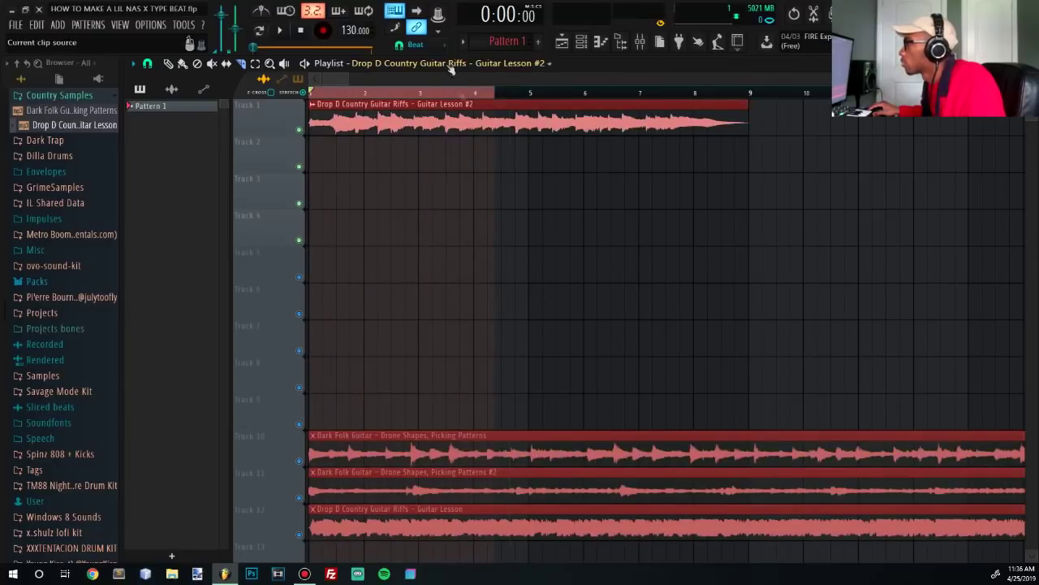
key(space)
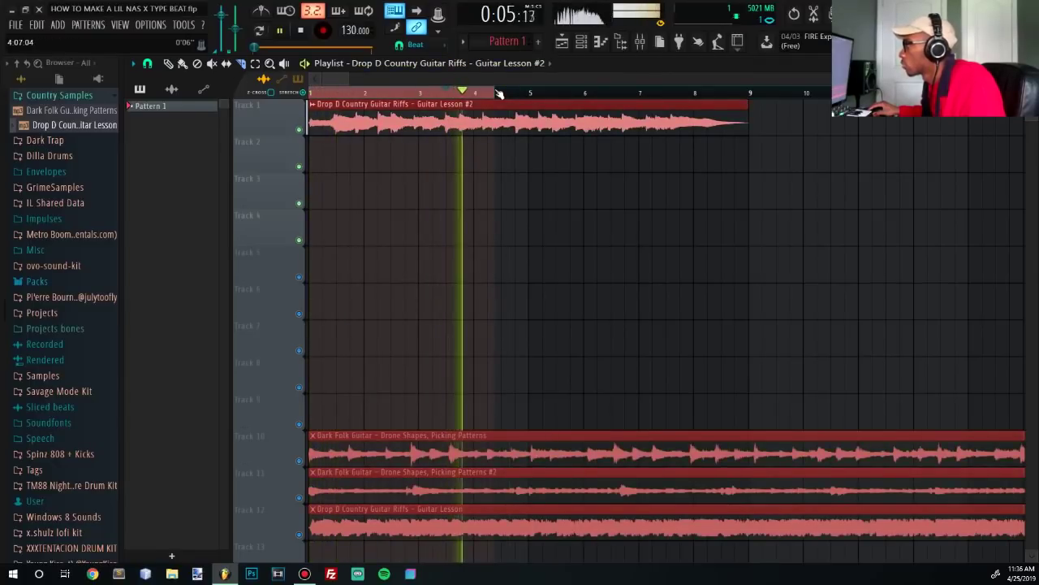
click(494, 92)
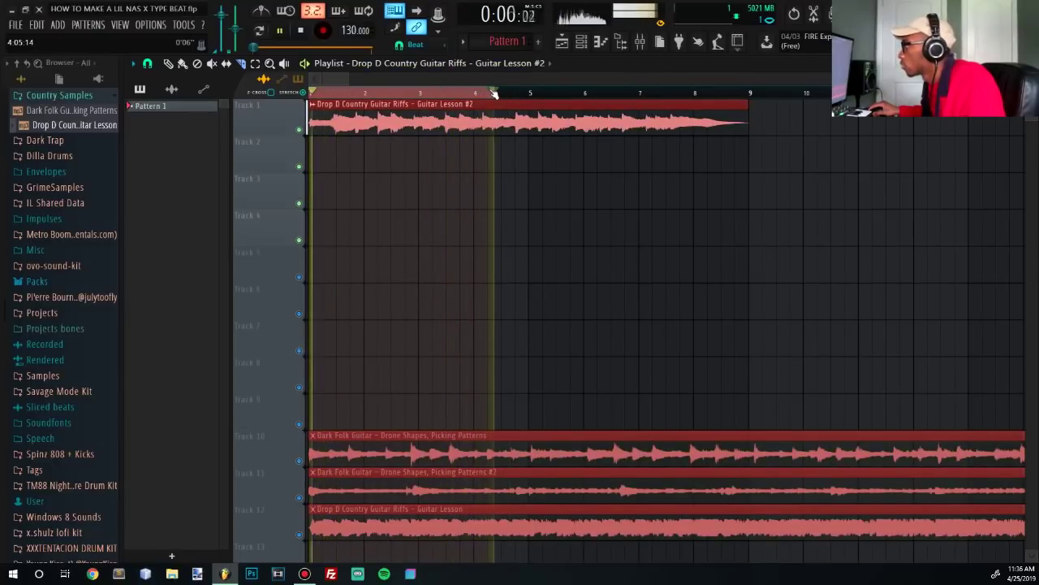
scroll(496, 92, up, 2)
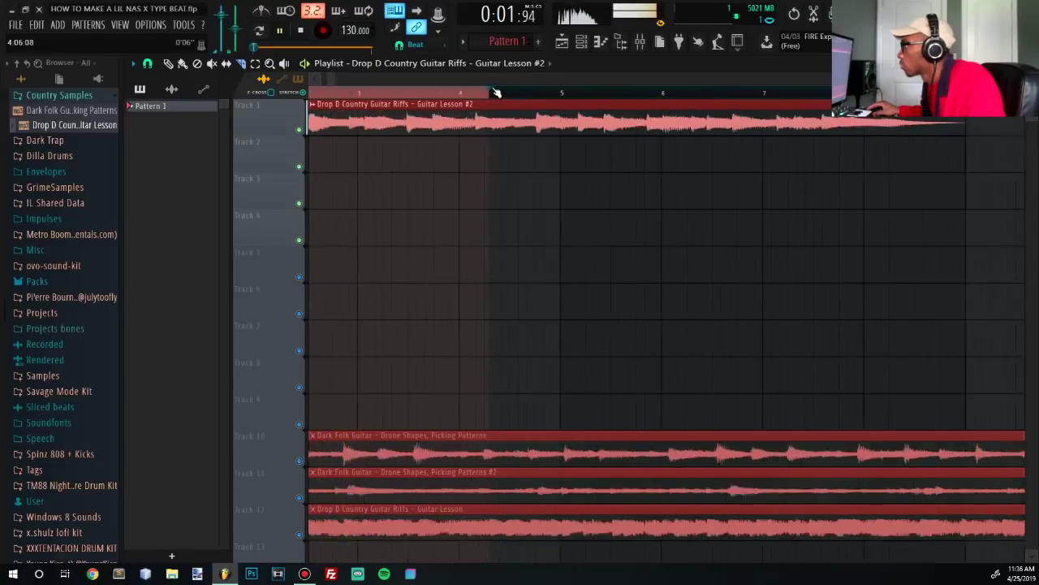
scroll(496, 92, up, 2)
scroll(496, 93, down, 5)
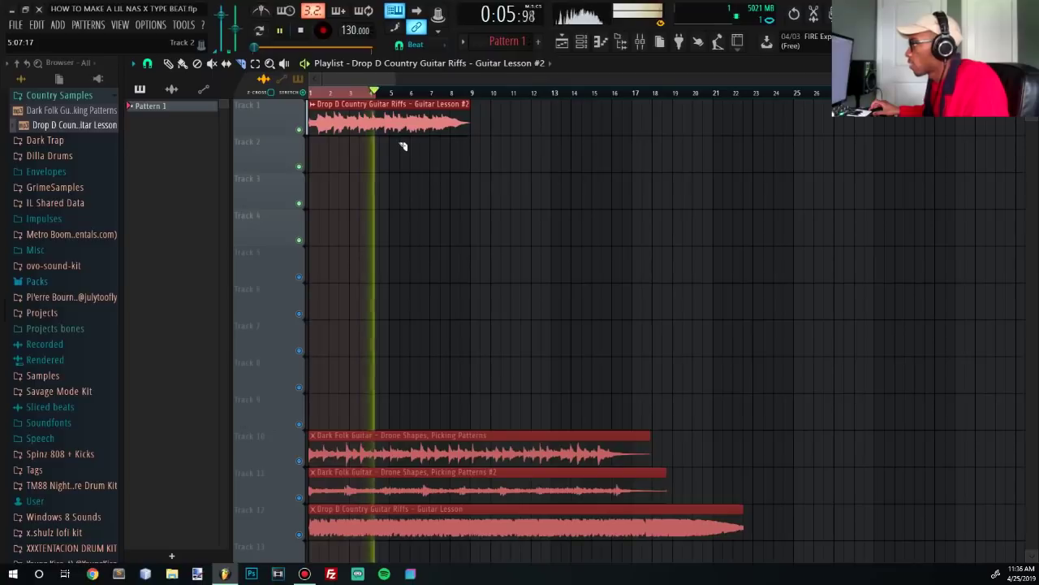
scroll(381, 149, up, 2)
key(space)
scroll(344, 149, down, 8)
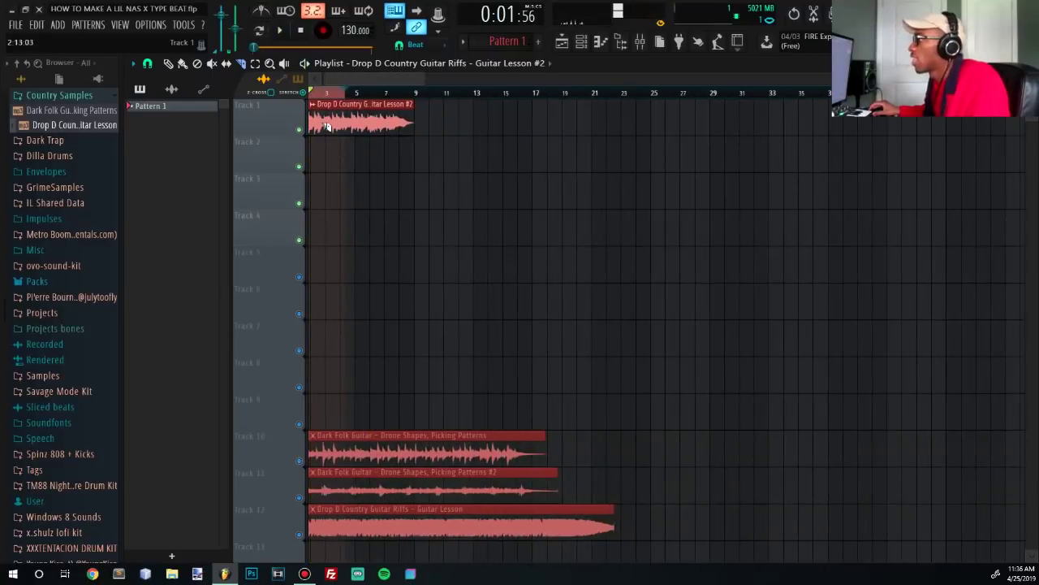
scroll(307, 132, up, 10)
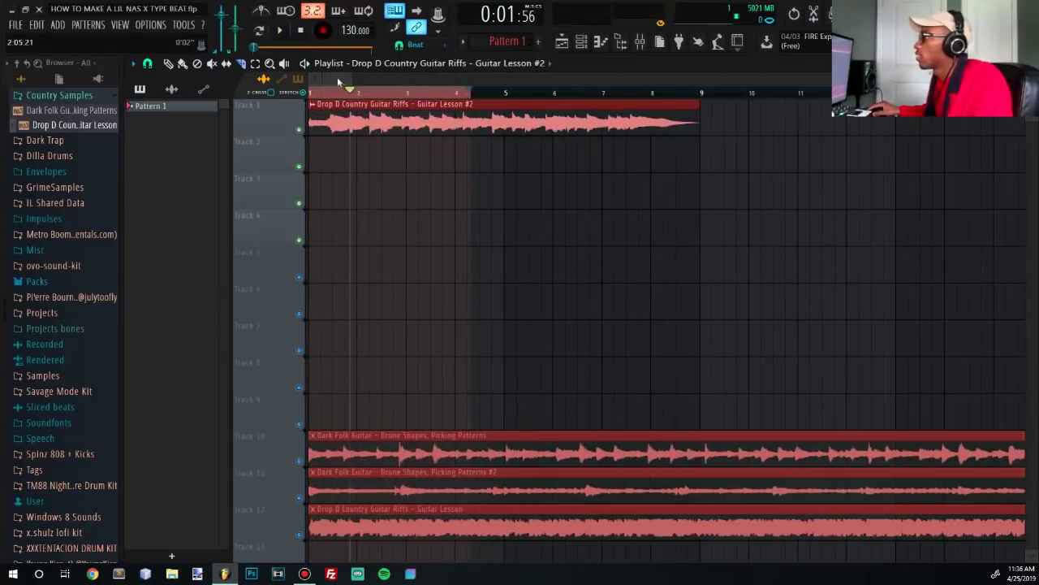
Audition the looped phrase again and slice the Track 1 clip at the selection's end, about 4:06:04.
key(space)
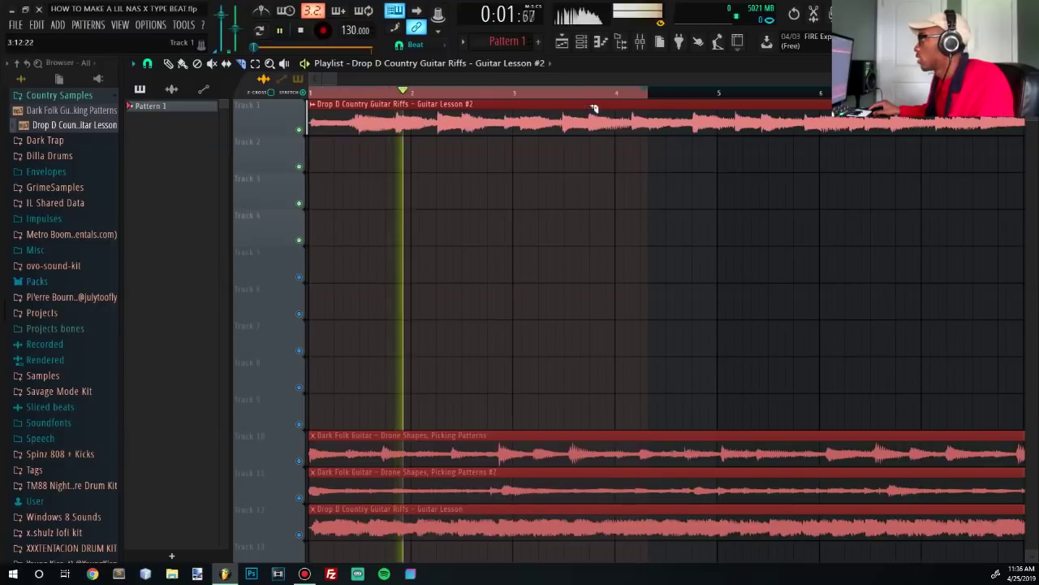
scroll(594, 122, down, 3)
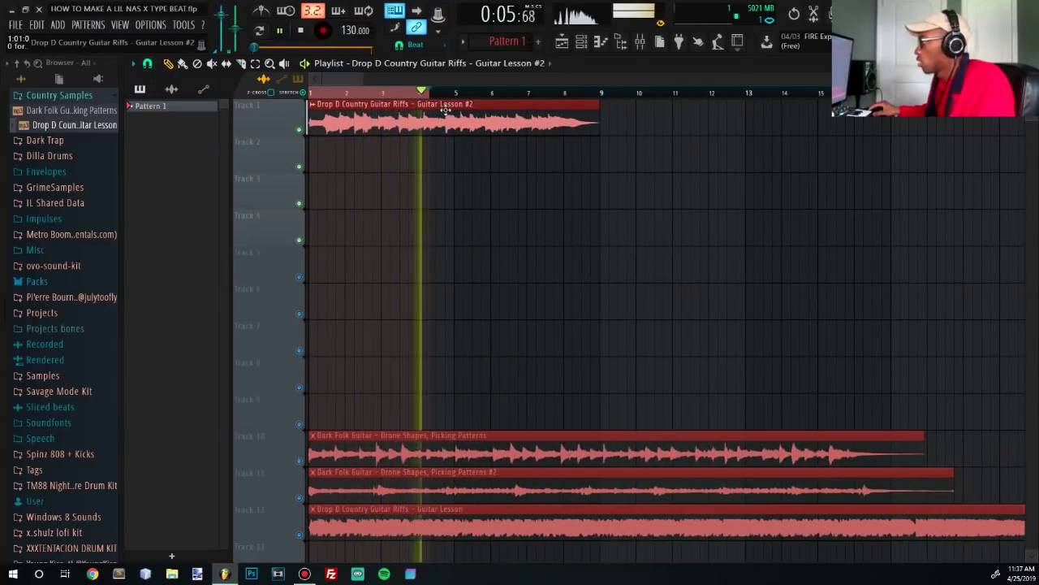
key(space)
click(430, 92)
scroll(426, 116, up, 5)
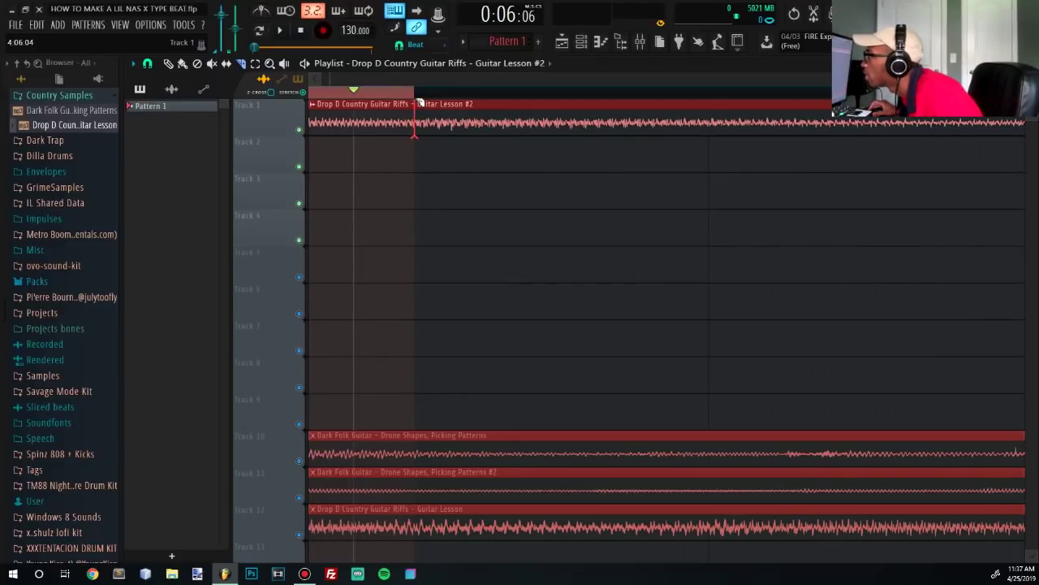
key(ctrl+z)
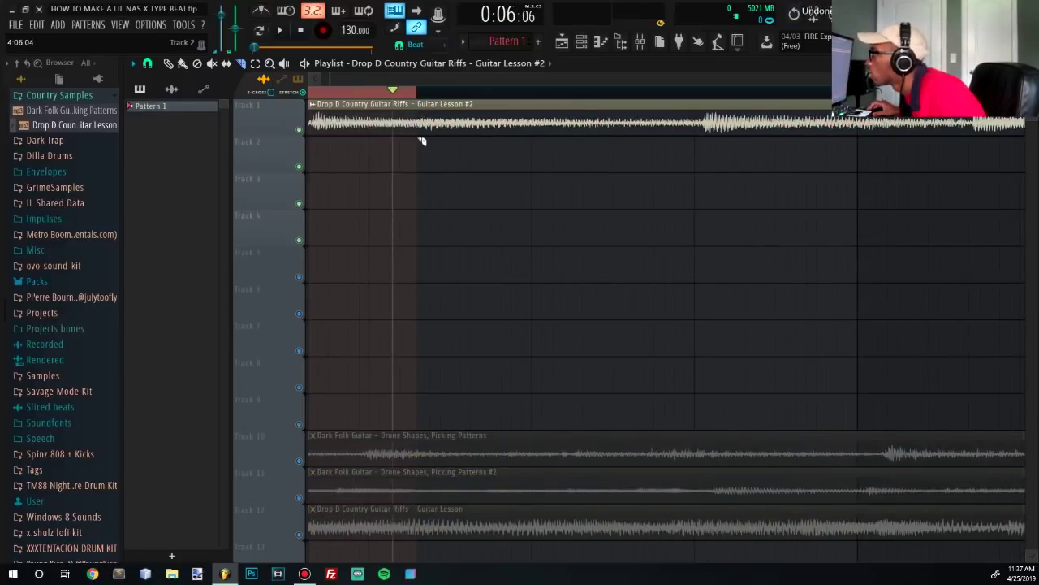
scroll(421, 140, down, 2)
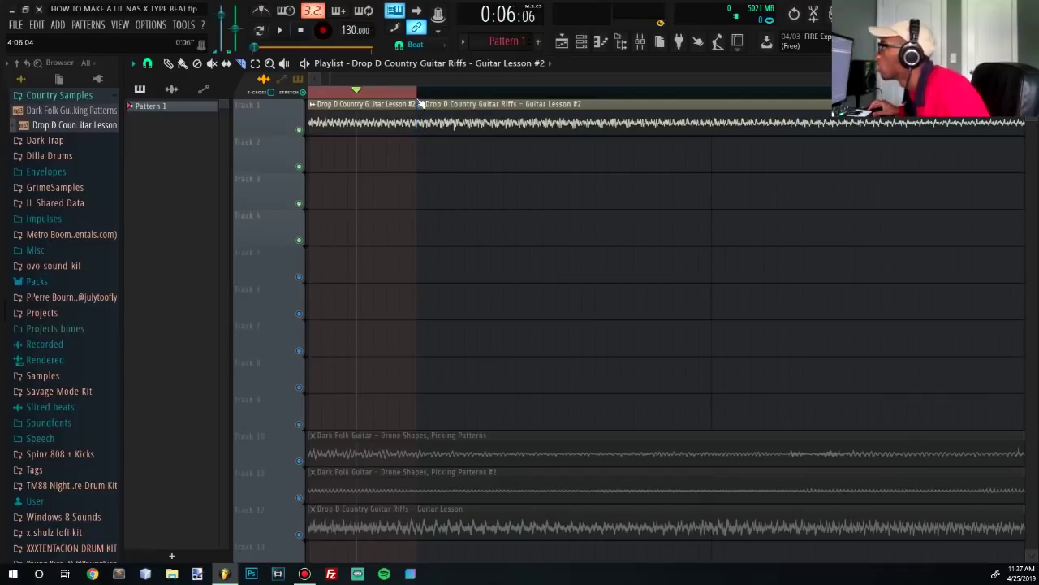
scroll(438, 114, down, 3)
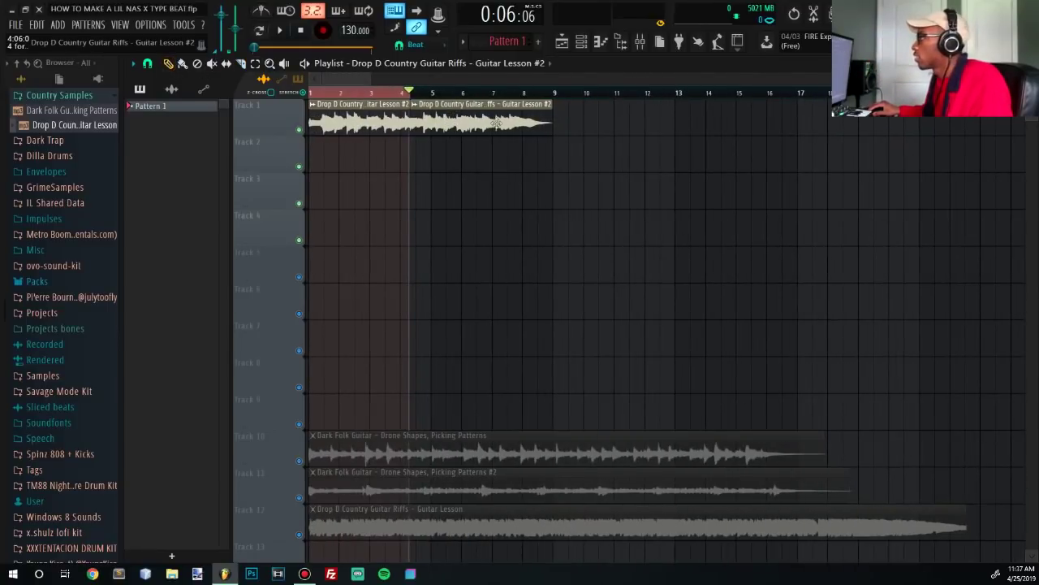
Stretch the first guitar slice to end at bar 5 and move the second slice to start at bar 9.
drag(453, 122, 492, 122)
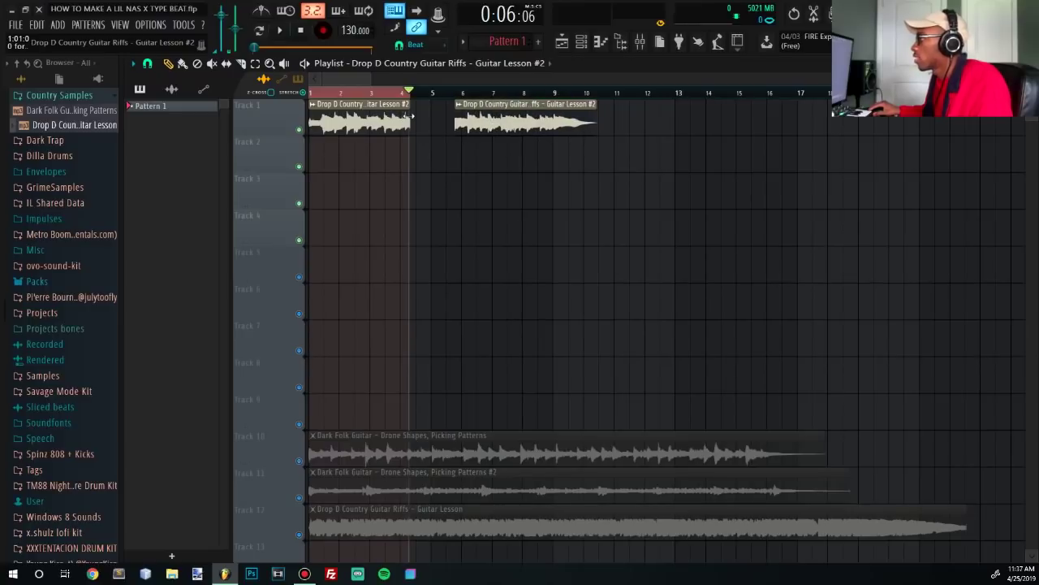
scroll(430, 118, up, 5)
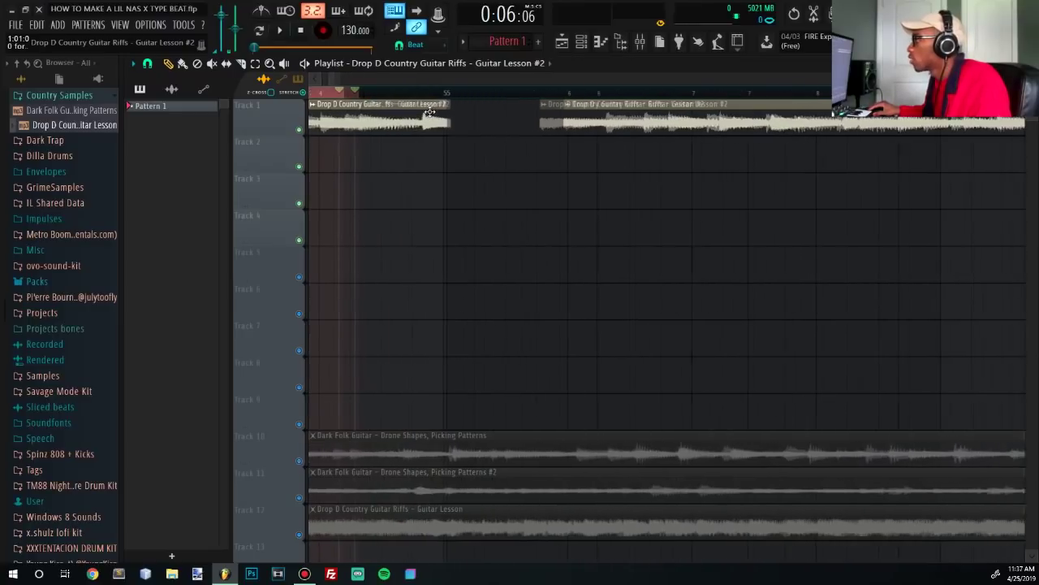
scroll(479, 120, down, 5)
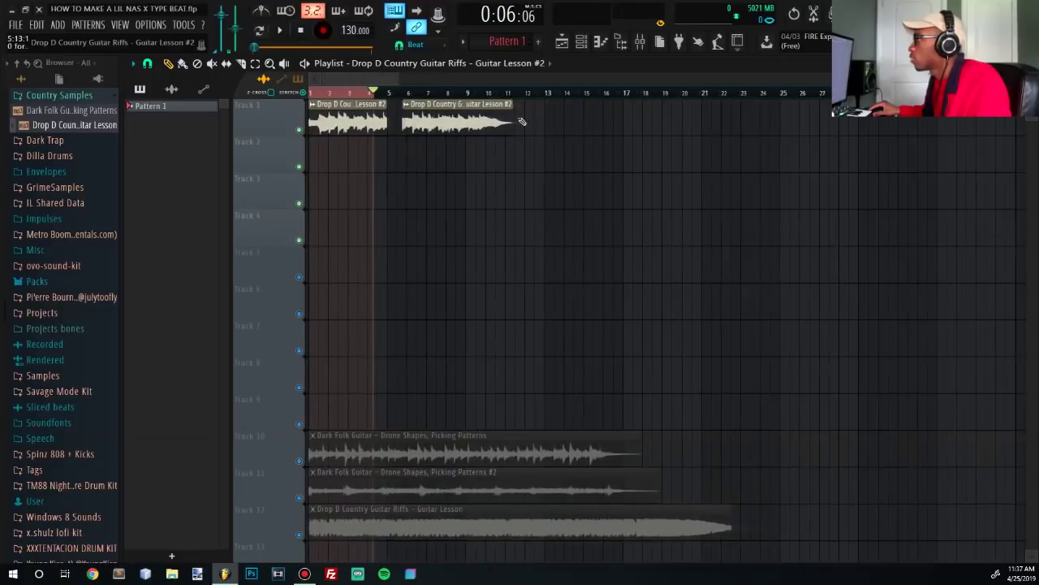
drag(451, 120, 525, 120)
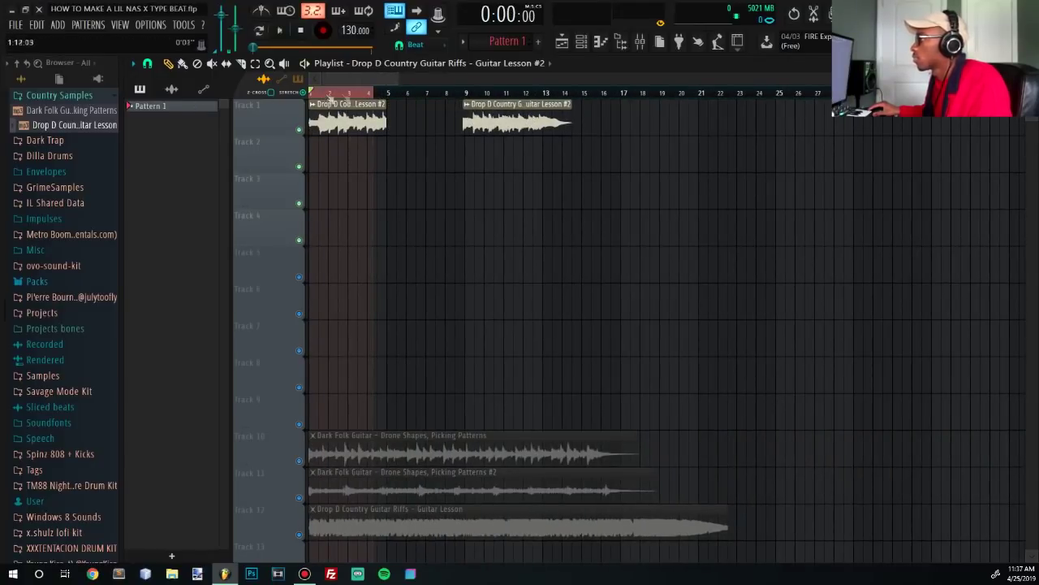
Extend the loop selection to bar 5 to cover the stretched first slice and play it back.
key(space)
scroll(397, 103, up, 3)
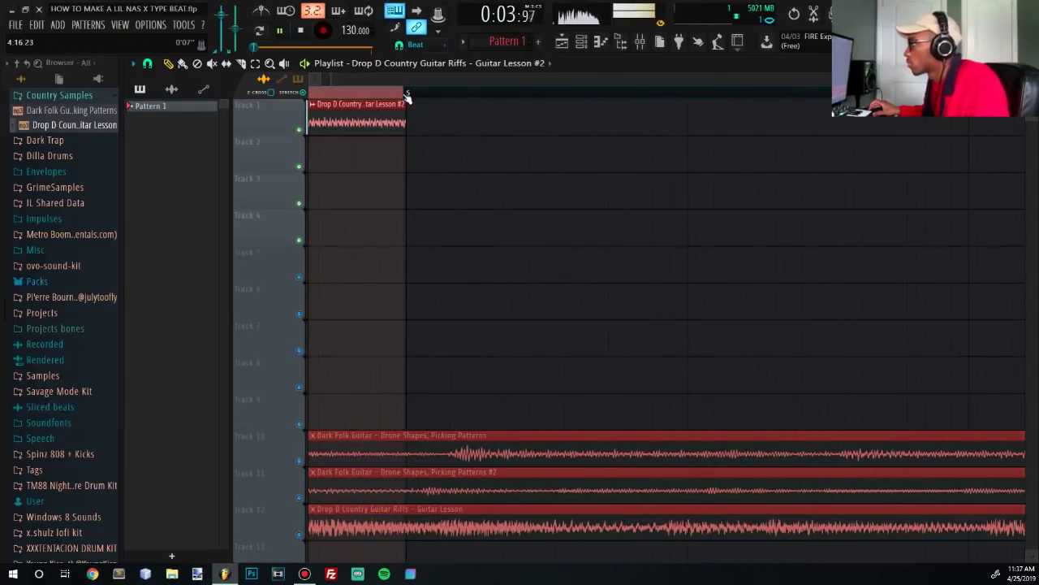
scroll(410, 96, down, 4)
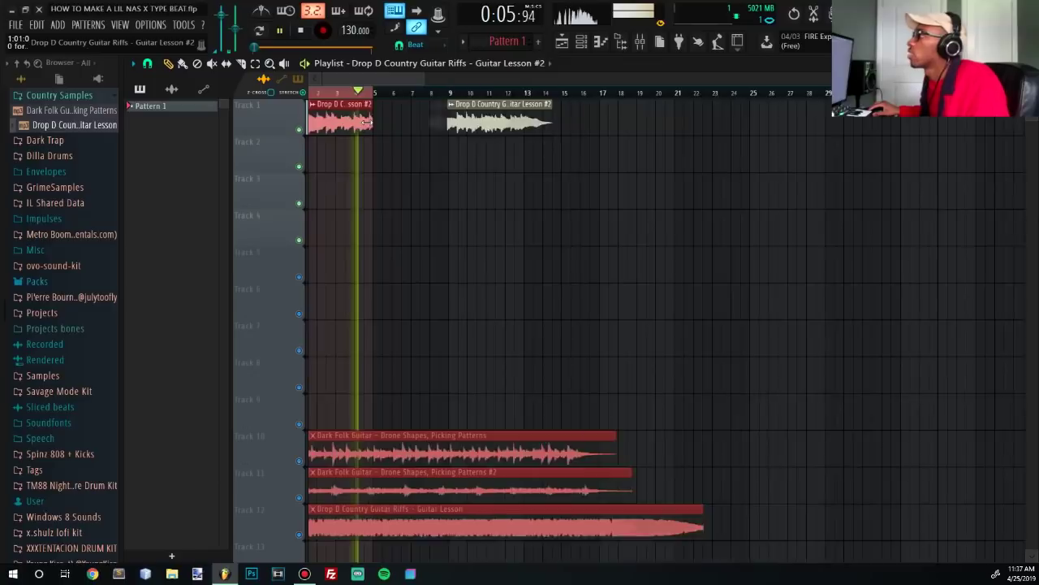
Stop playback and open the channel settings of the sliced Drop D guitar clip on Track 1.
key(space)
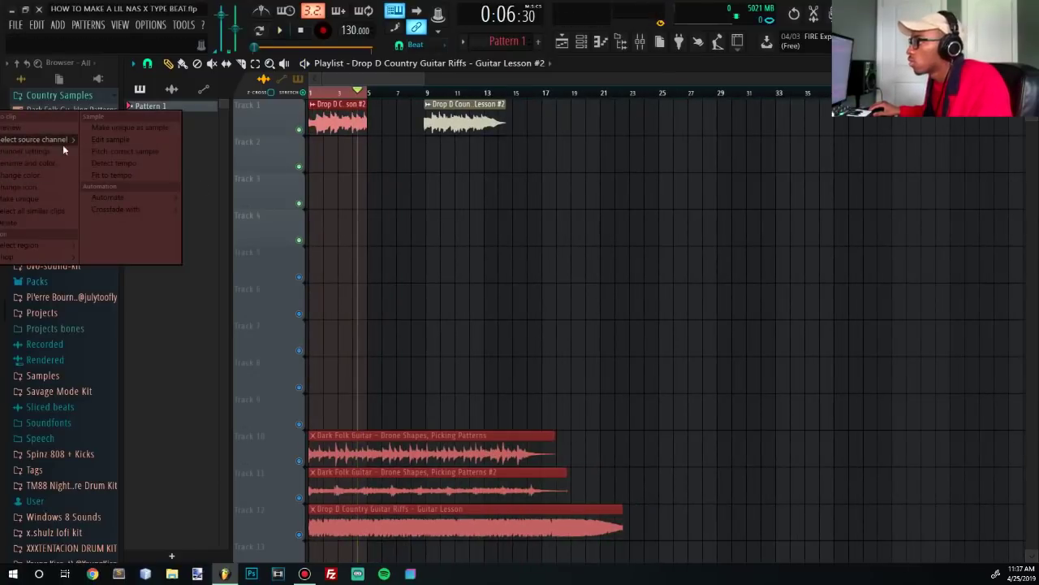
click(54, 152)
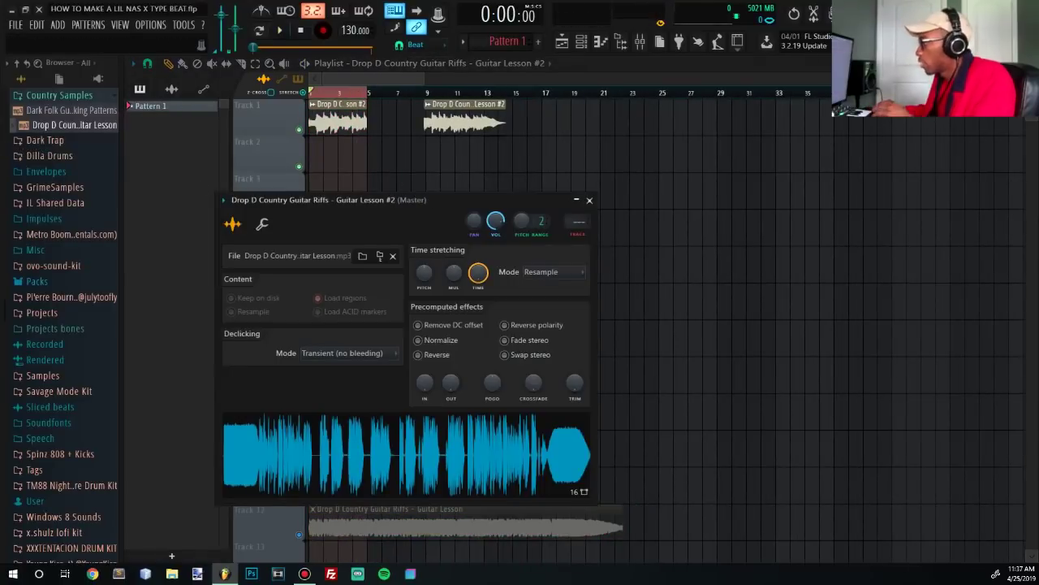
scroll(426, 272, up, 2)
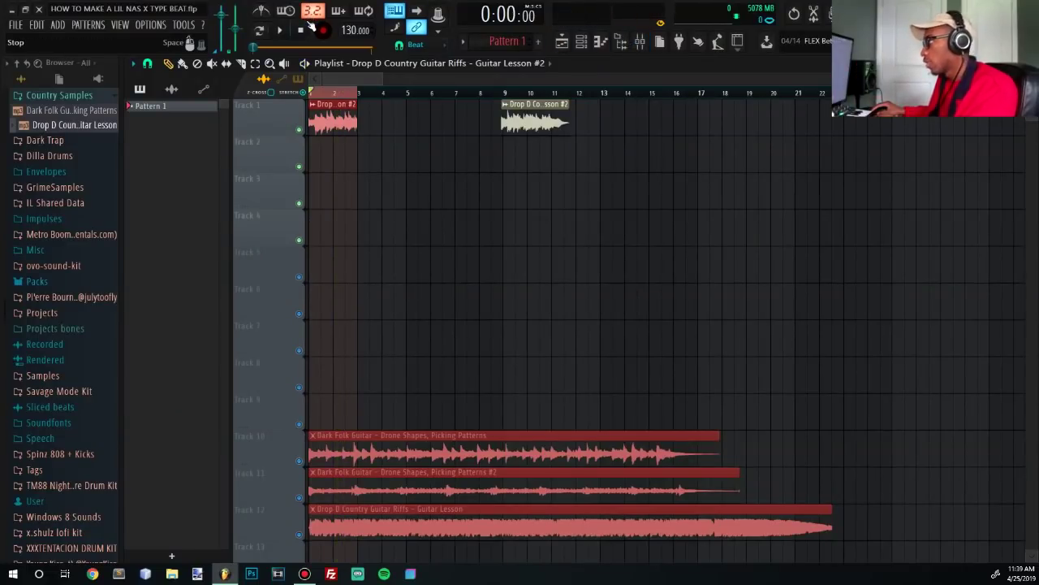
Play back the first guitar slice, move the second slice to start at bar 3, and check the join and tail.
key(space)
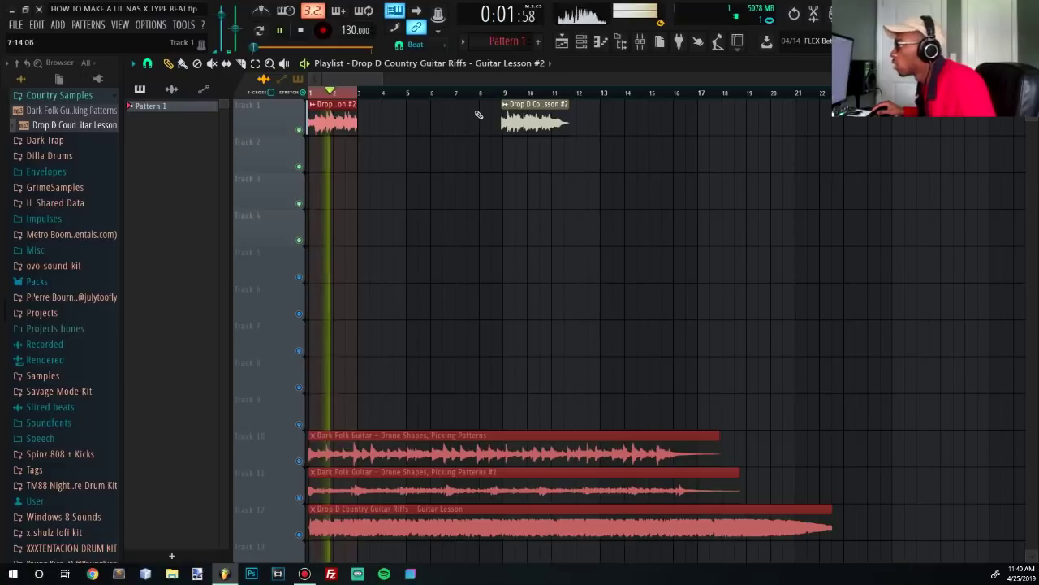
key(space)
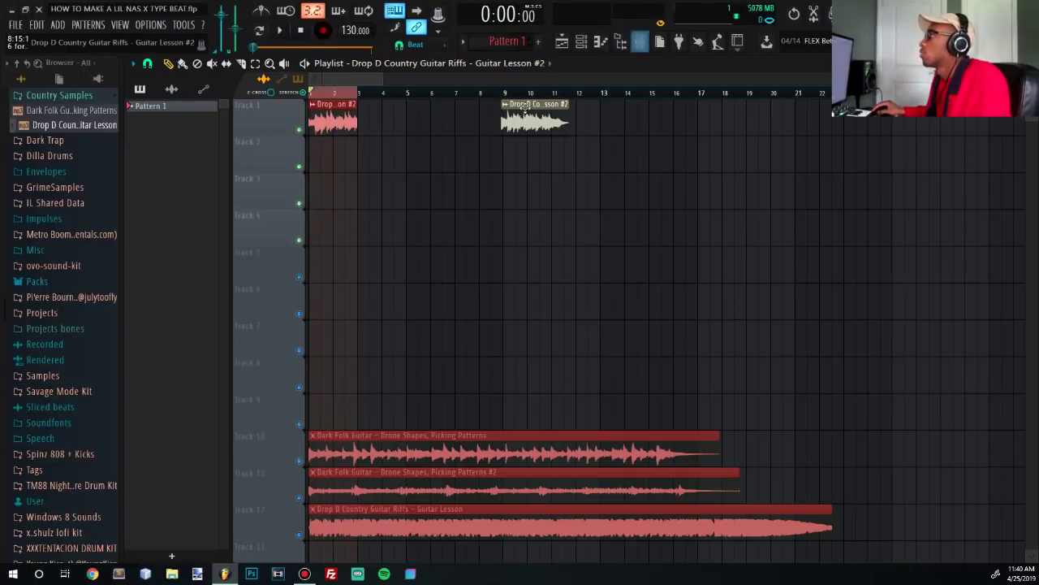
drag(540, 122, 396, 122)
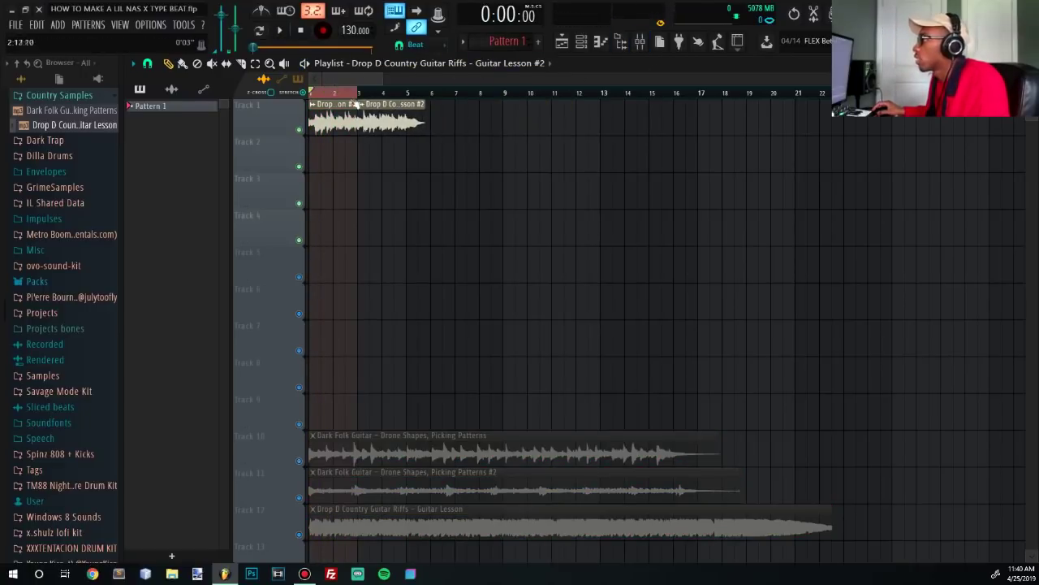
scroll(377, 95, up, 4)
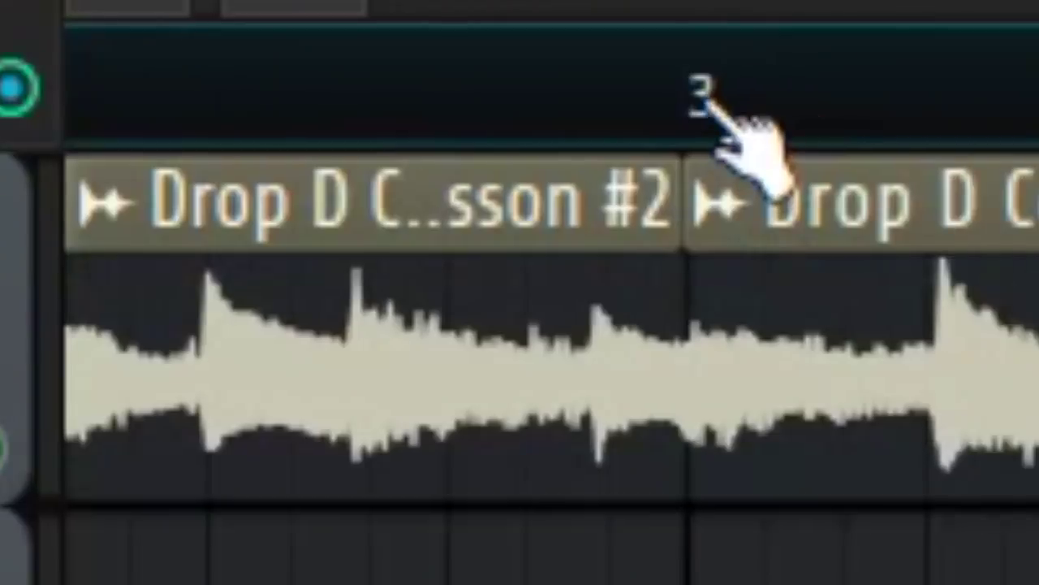
drag(378, 94, 374, 94)
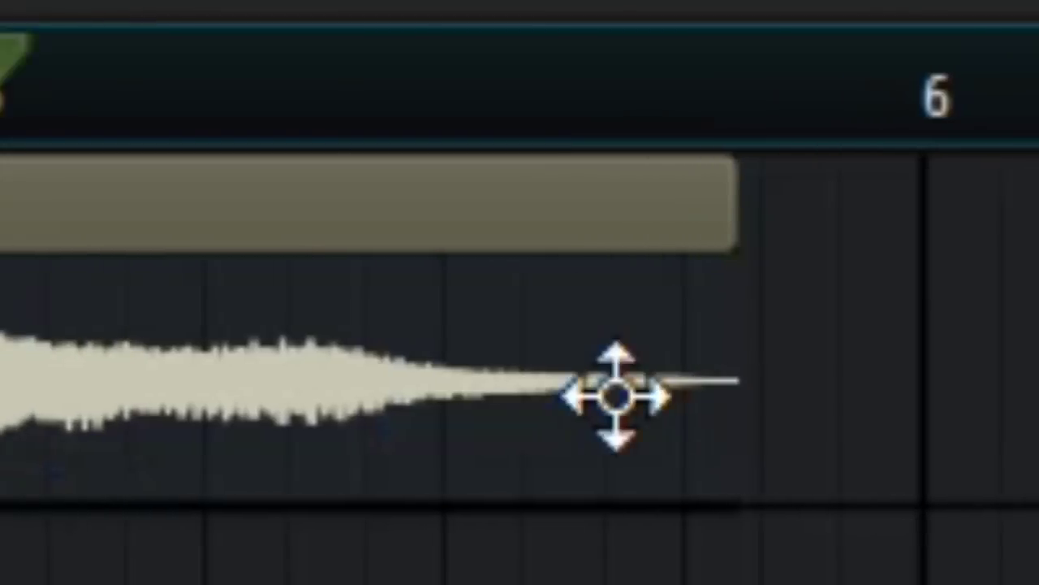
mouse_move(529, 402)
mouse_down()
mouse_move(499, 419)
mouse_move(542, 391)
mouse_up()
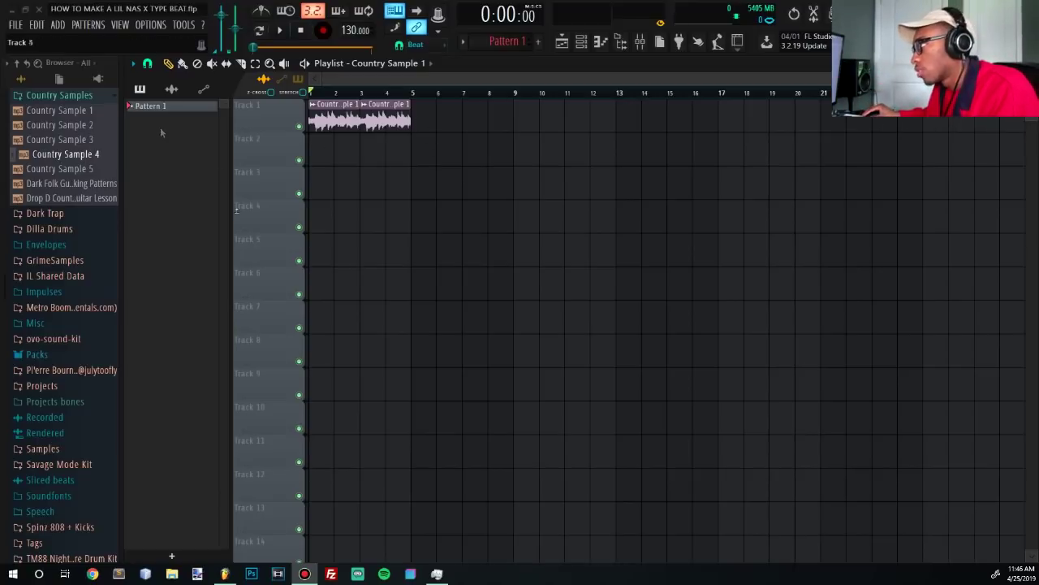
click(582, 41)
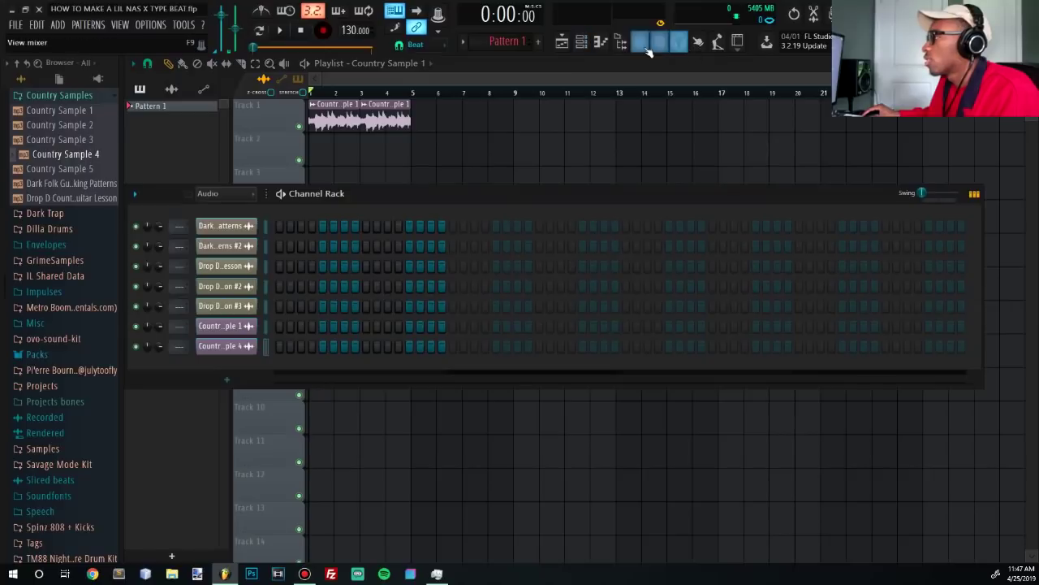
click(640, 41)
click(581, 42)
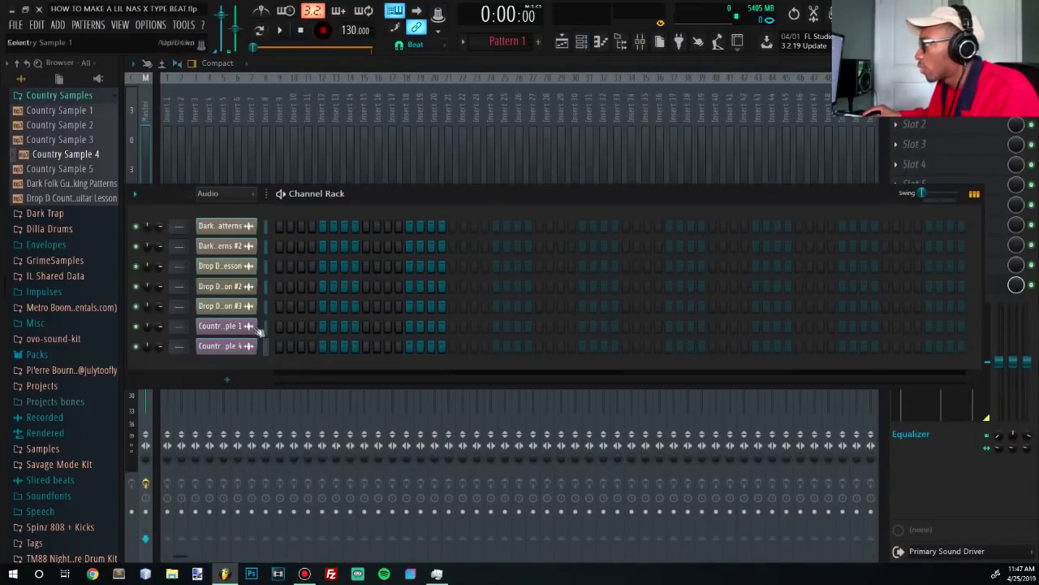
click(562, 42)
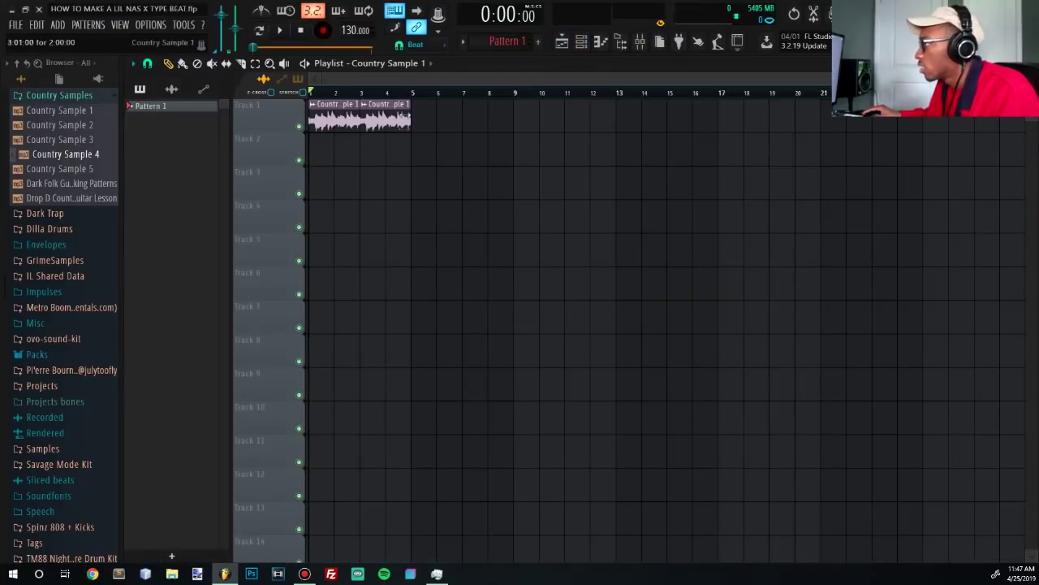
scroll(400, 127, up, 2)
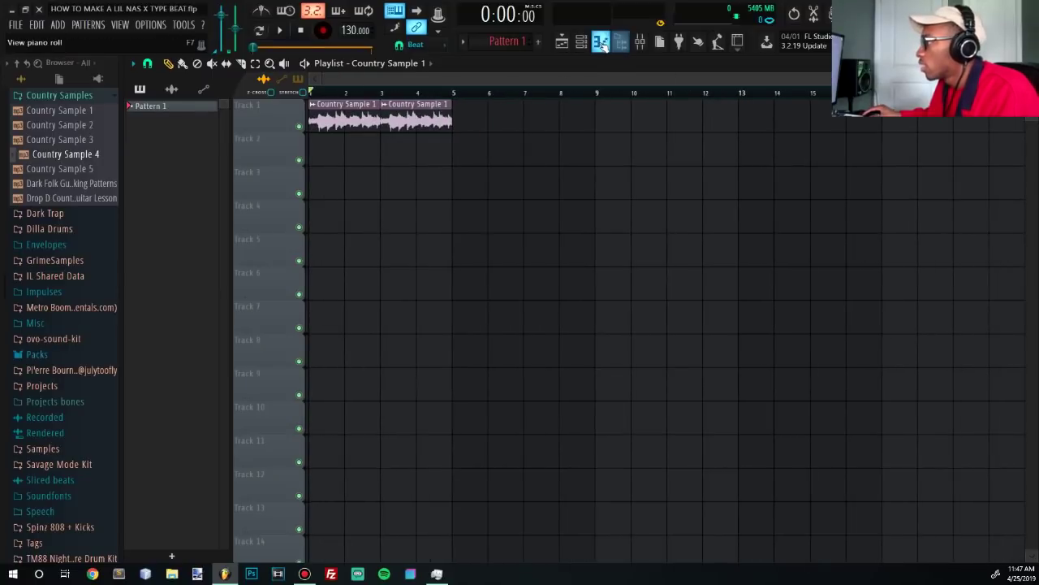
Delete all audio channels except Country Sample 1 from the Channel Rack.
click(581, 41)
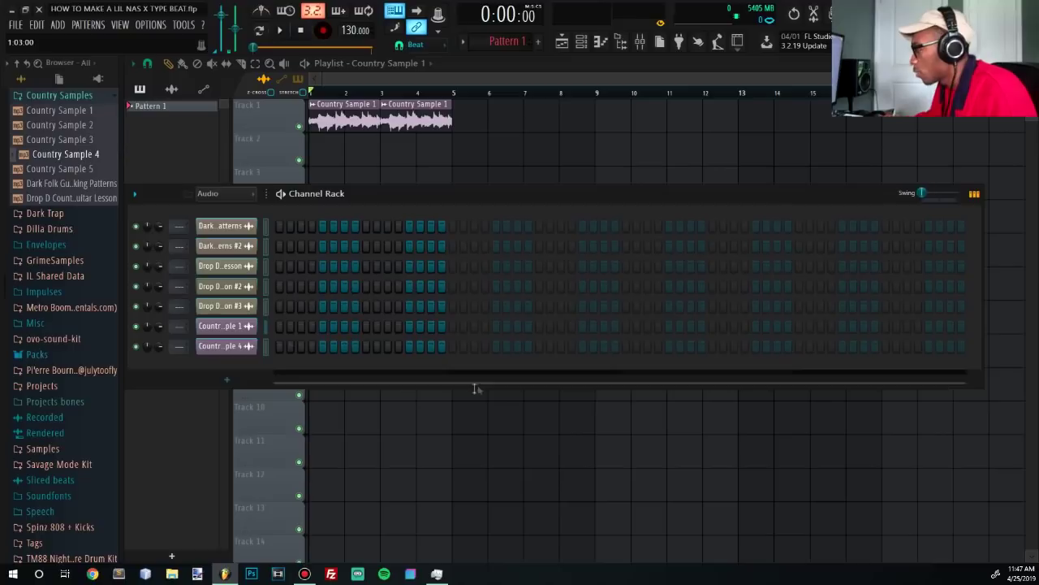
key(alt+Delete)
key(Return)
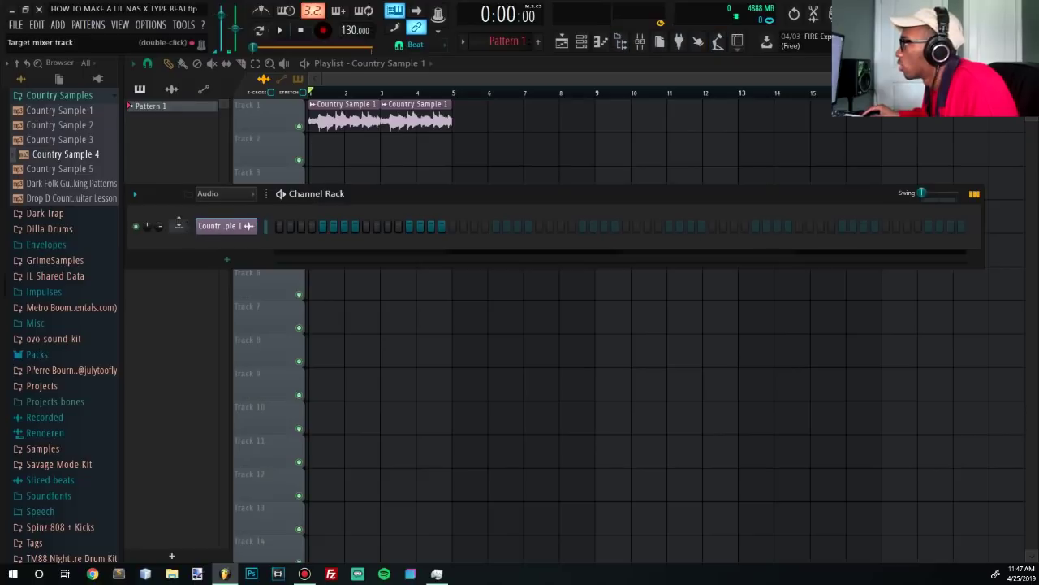
Route Country Sample 1 to mixer Insert 1, start playback, and load Fruity Parametric EQ 2 on that insert.
click(640, 41)
key(space)
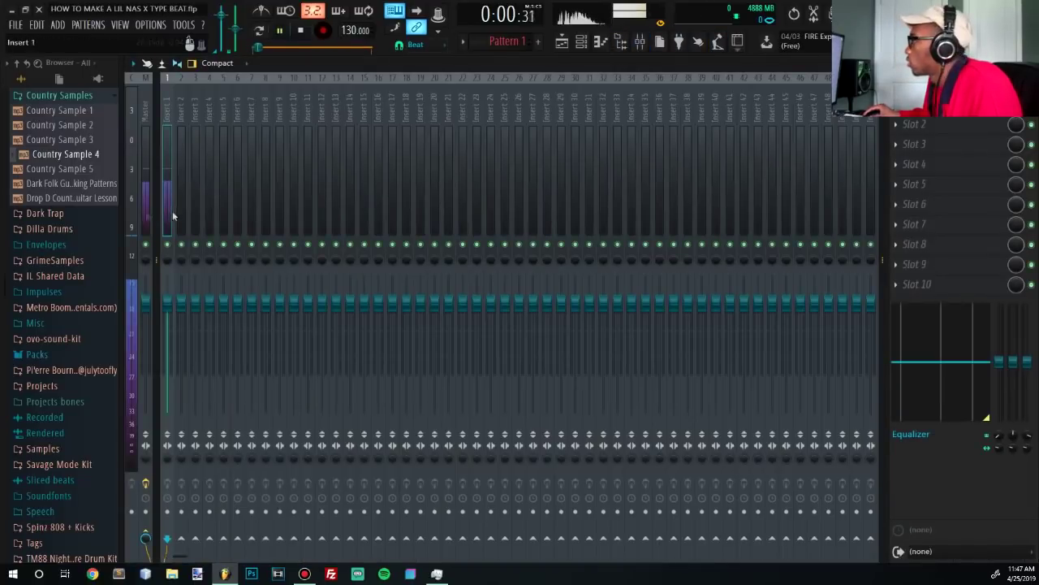
click(1007, 164)
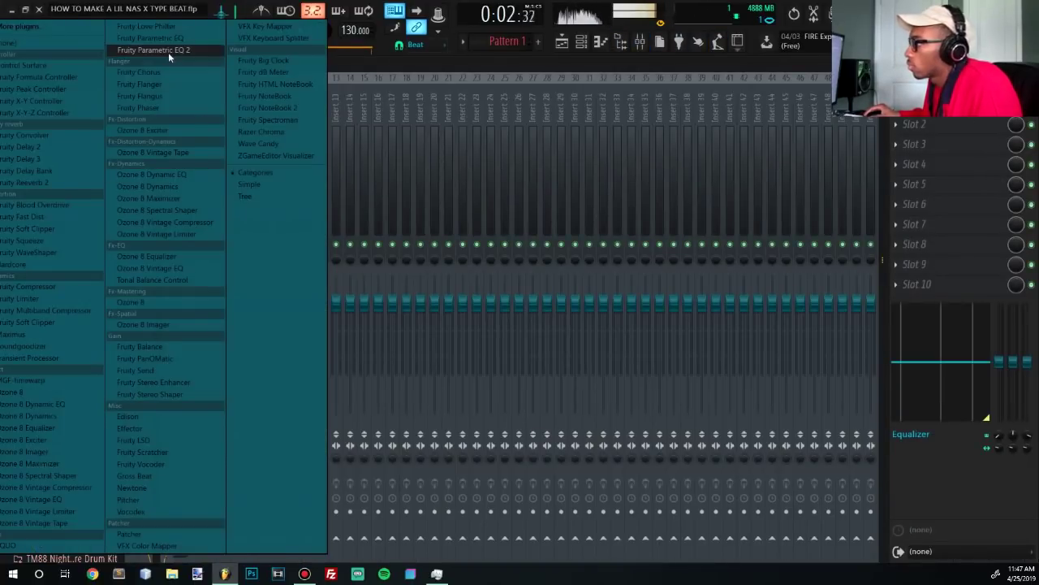
click(169, 52)
Cut the lows around 143 Hz with EQ band 1 and the extreme highs with band 7, using steep filter slopes.
drag(332, 227, 386, 291)
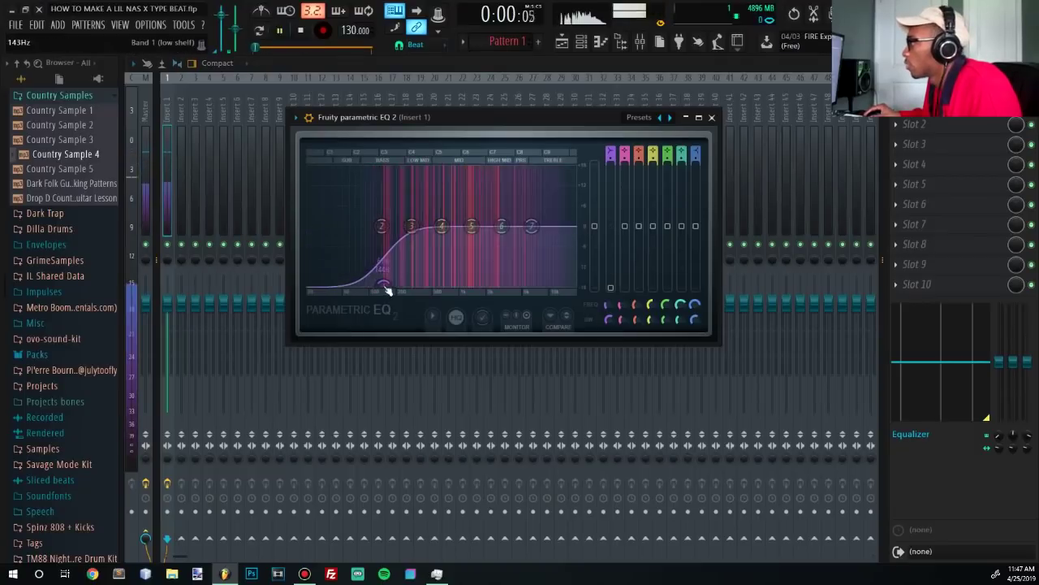
drag(529, 229, 552, 284)
click(694, 154)
click(610, 154)
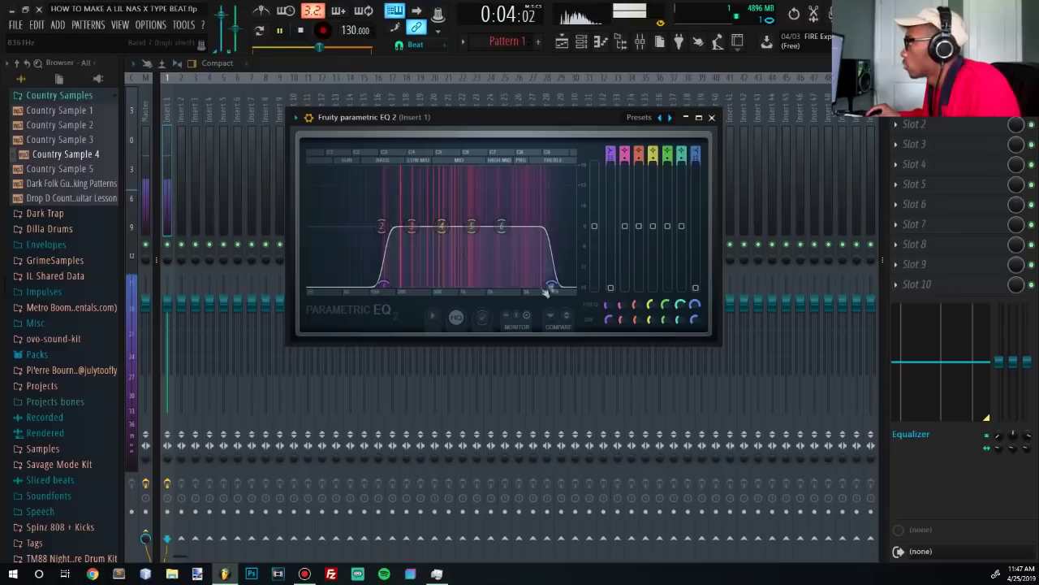
drag(549, 288, 574, 286)
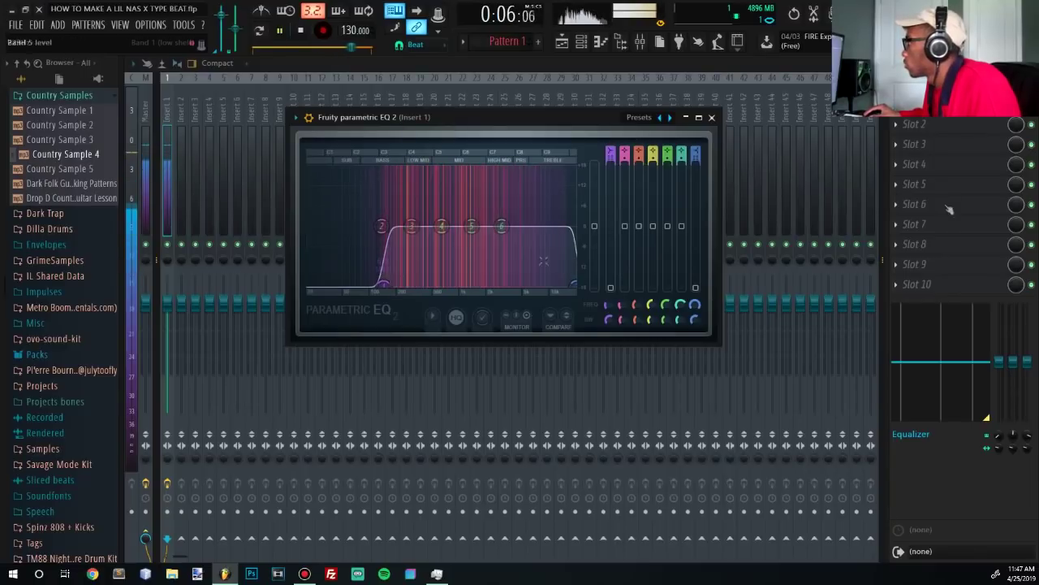
Add Fruity Reeverb 2 to slot 2 of Insert 1 and raise its wet level.
click(914, 104)
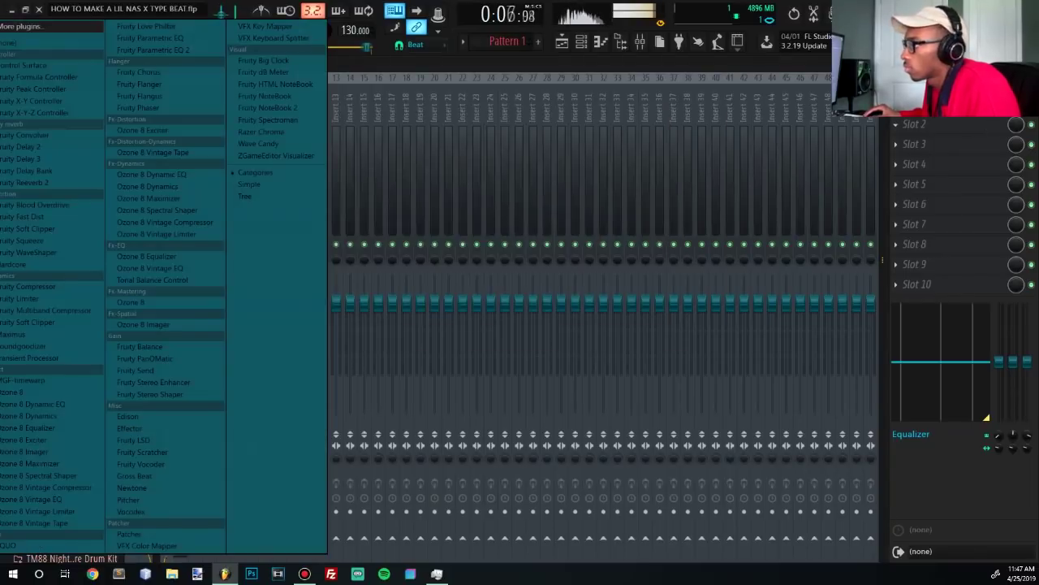
click(46, 188)
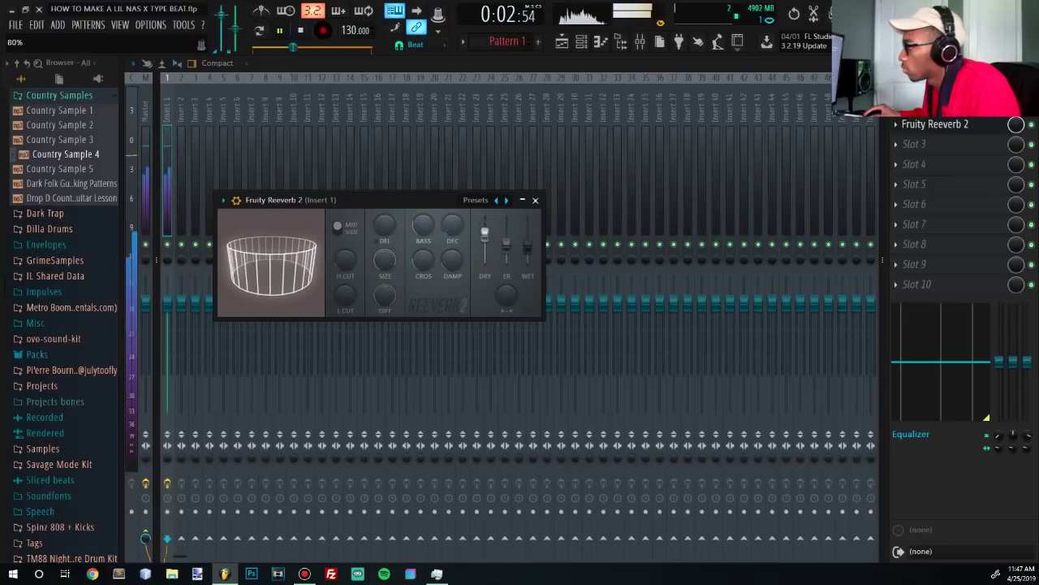
drag(528, 246, 529, 237)
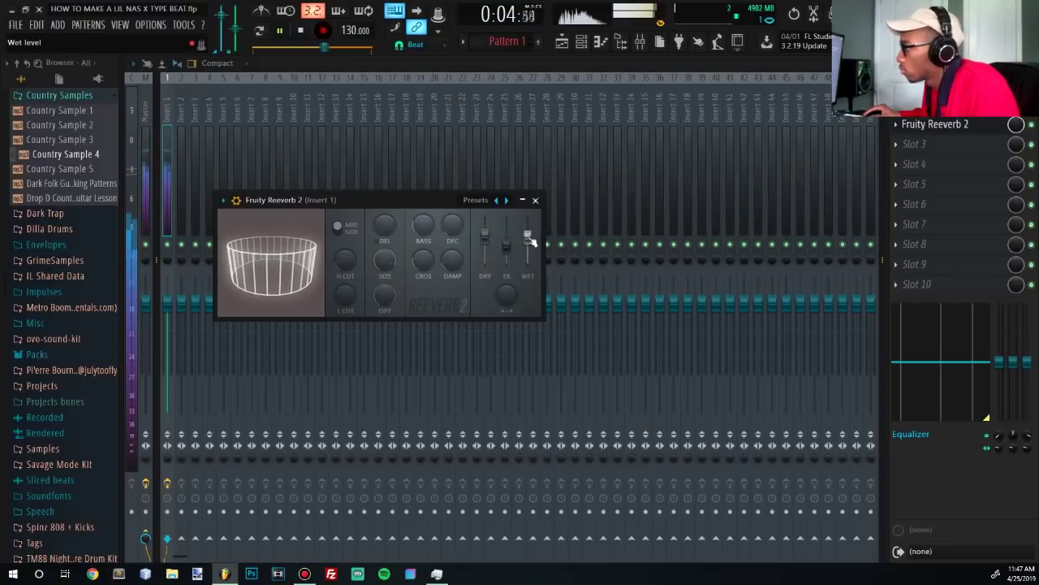
click(942, 120)
drag(379, 283, 390, 285)
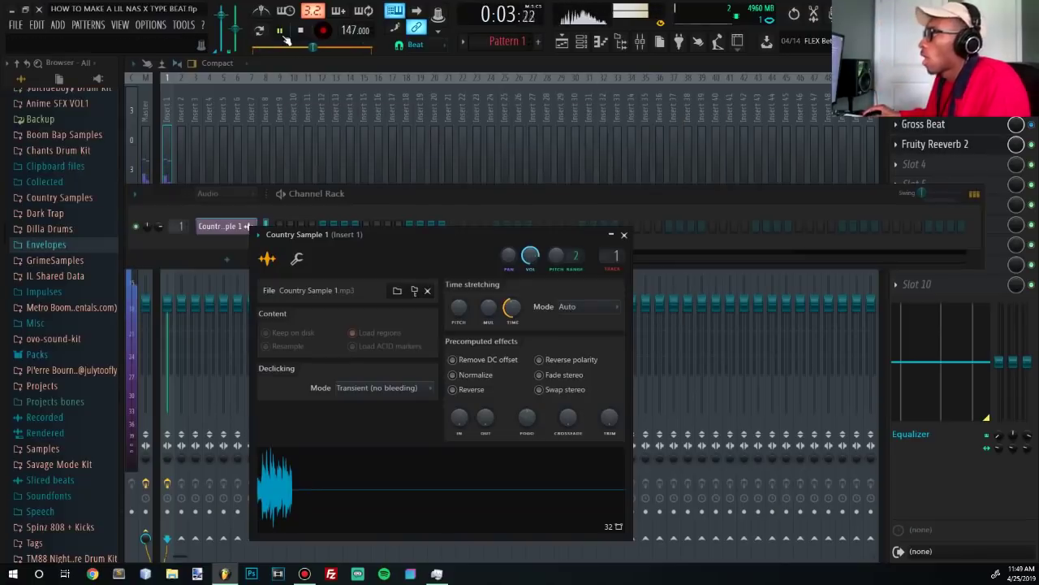
Stop playback and add TM-88 808s [Spazz] from the TM88 drum kit's 808s folder as a channel with a one-bar C#6 note.
click(300, 32)
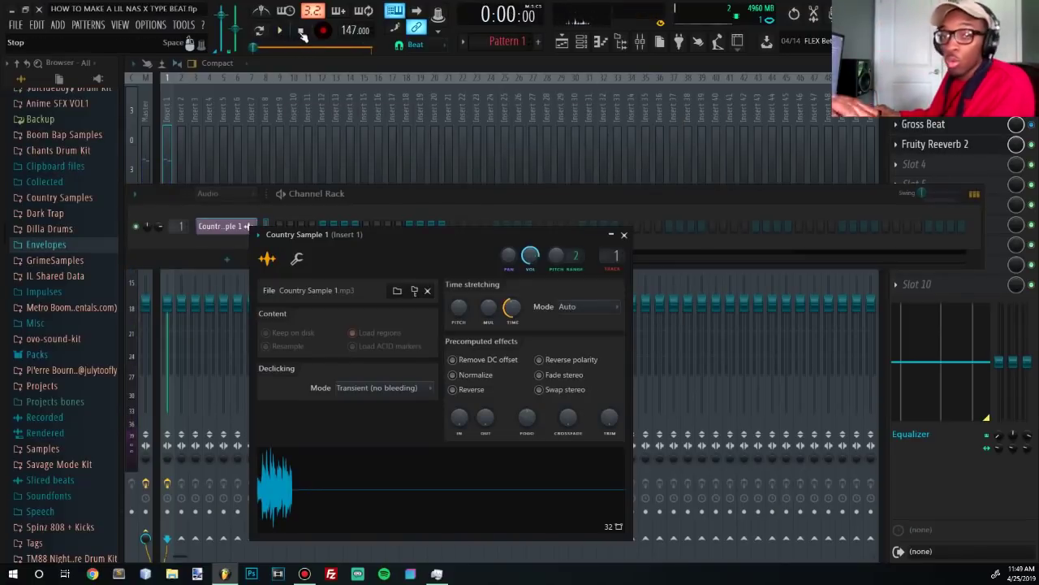
click(582, 44)
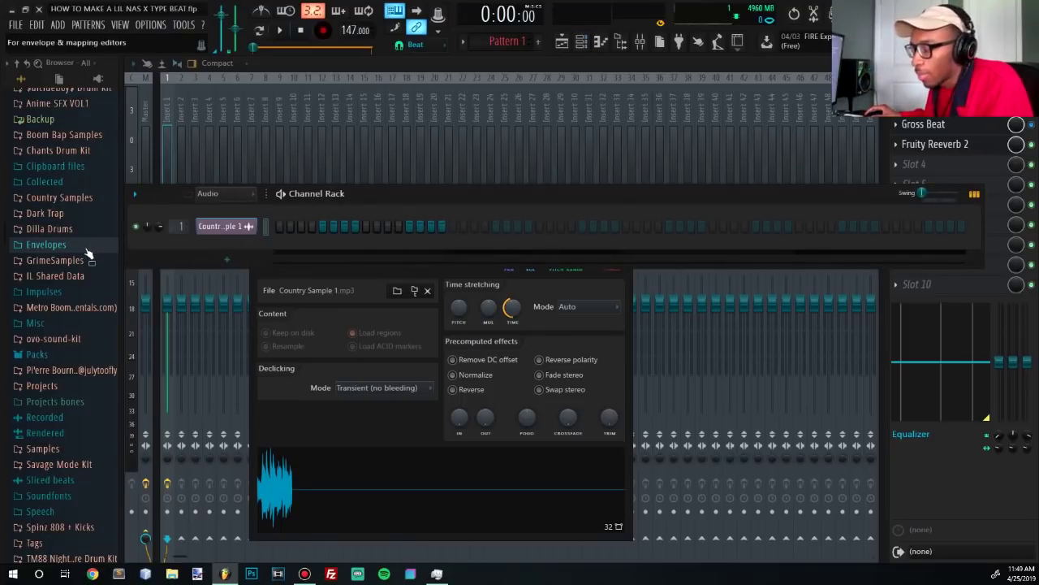
scroll(85, 259, down, 3)
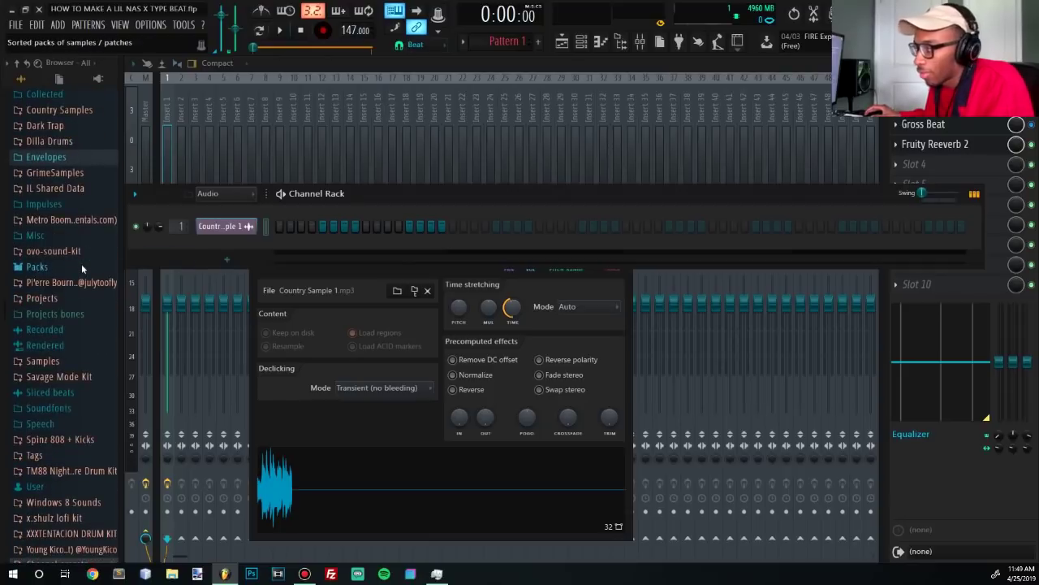
scroll(89, 341, up, 8)
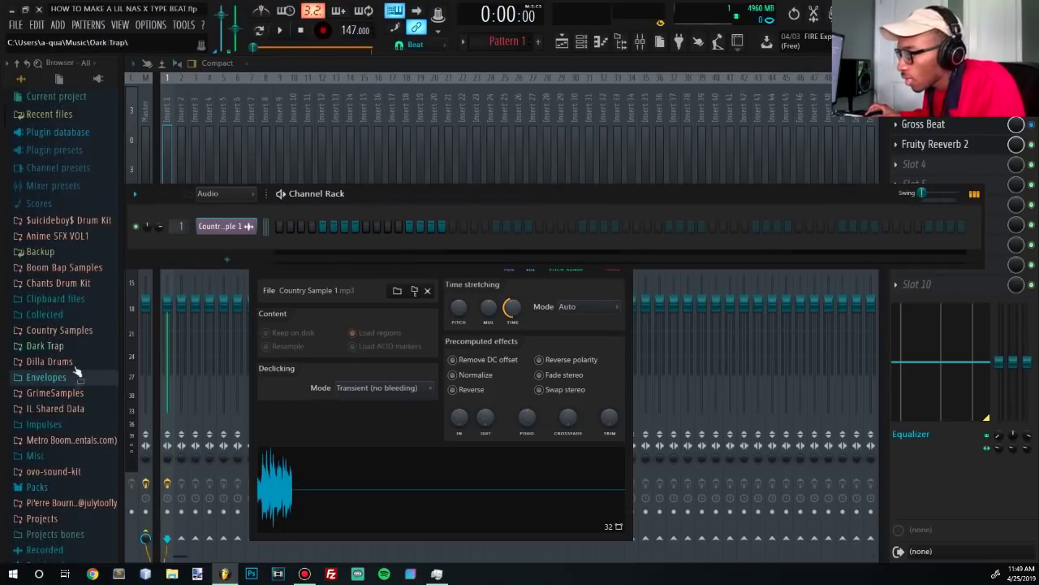
scroll(78, 378, down, 12)
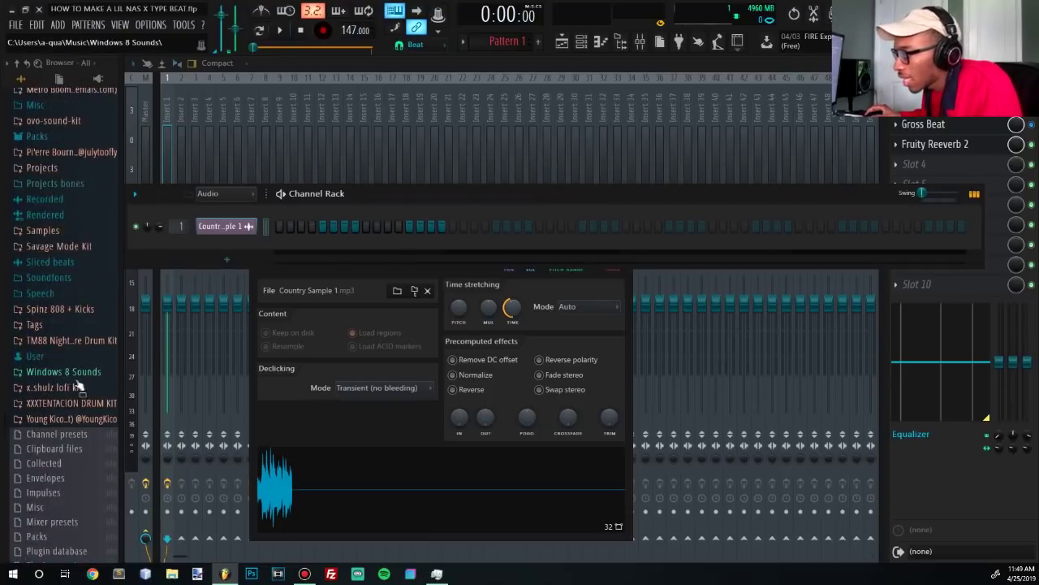
click(73, 340)
click(65, 371)
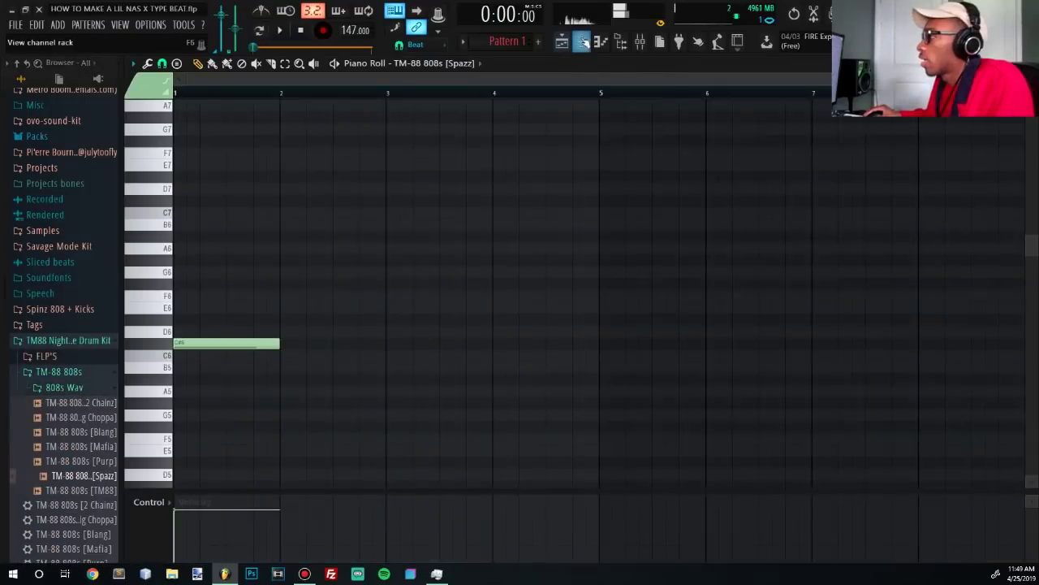
Open Country Sample 1 from the Channel Rack in Edison and detect its pitch regions.
key(F6)
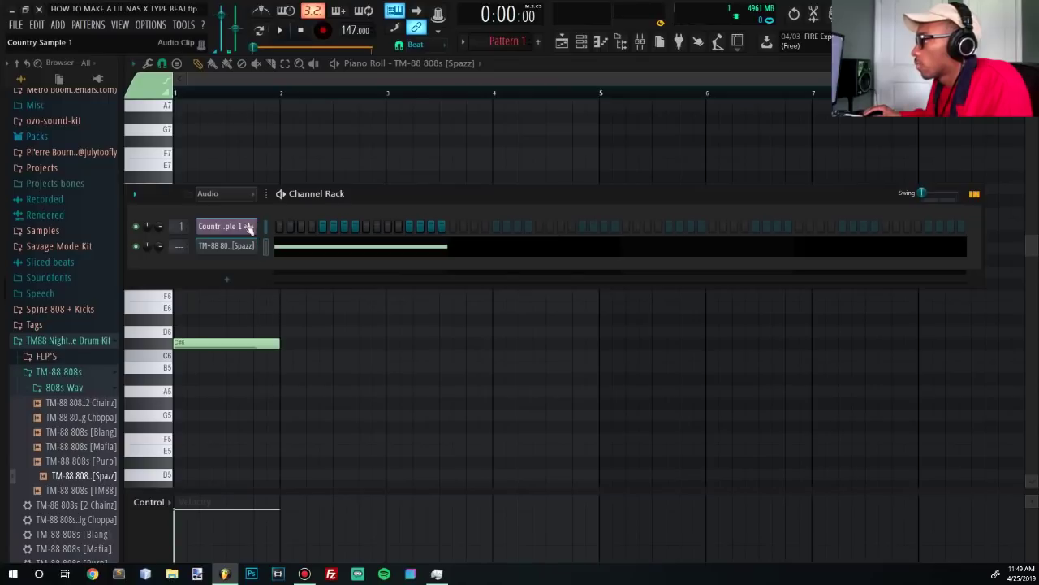
right_click(248, 227)
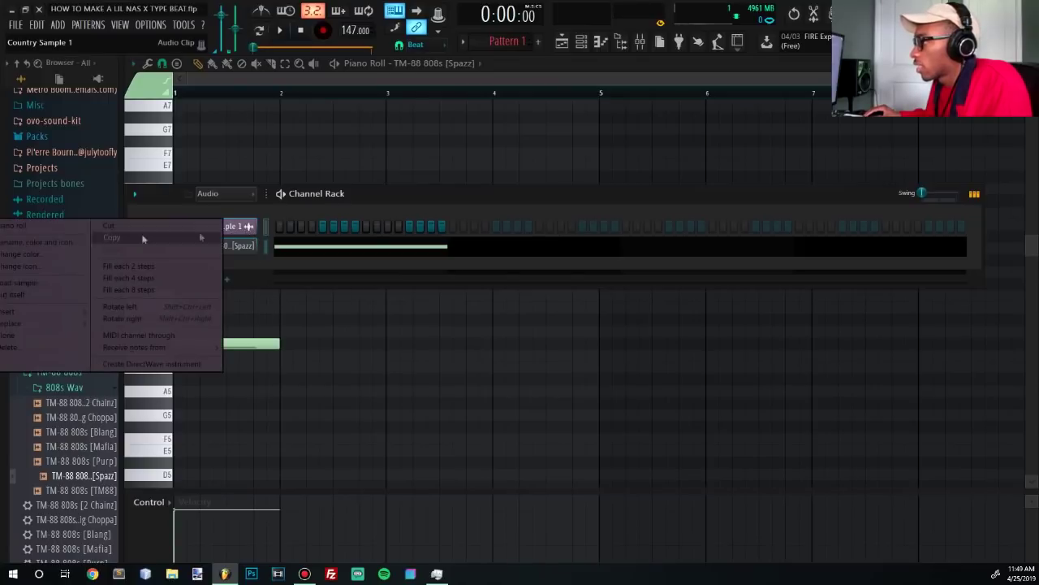
click(242, 228)
click(244, 227)
click(274, 485)
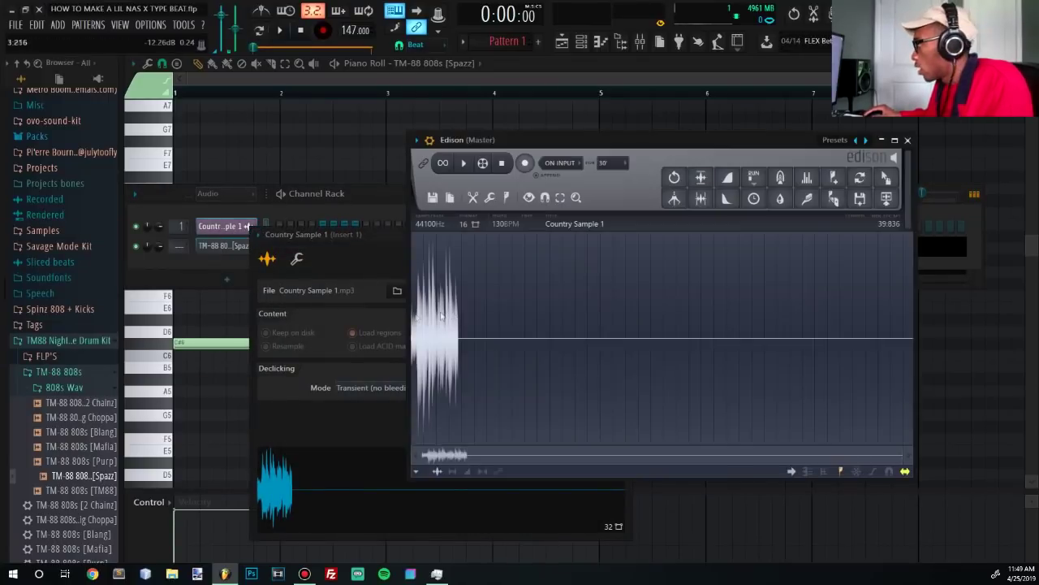
click(506, 197)
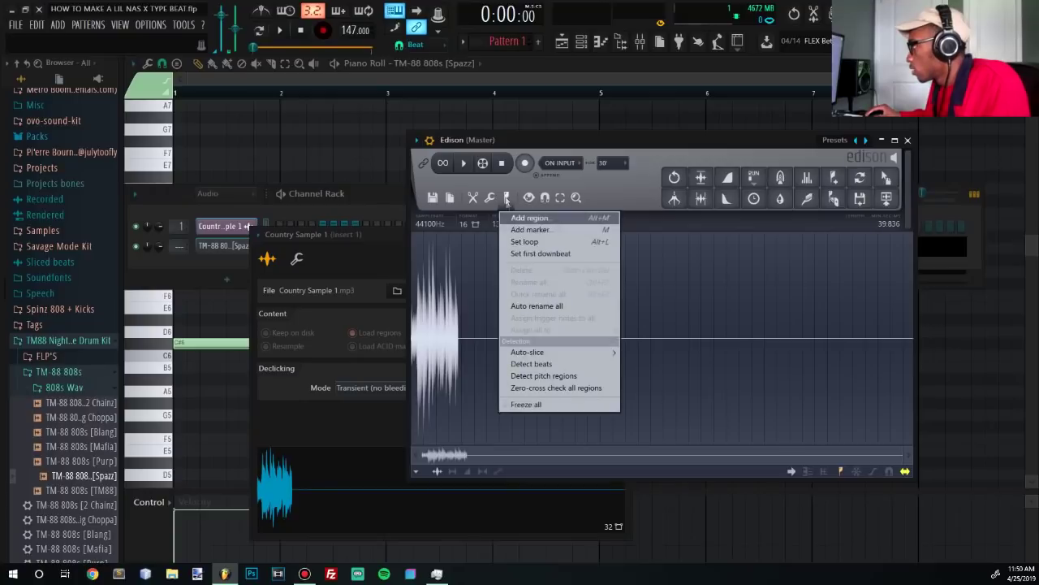
click(552, 376)
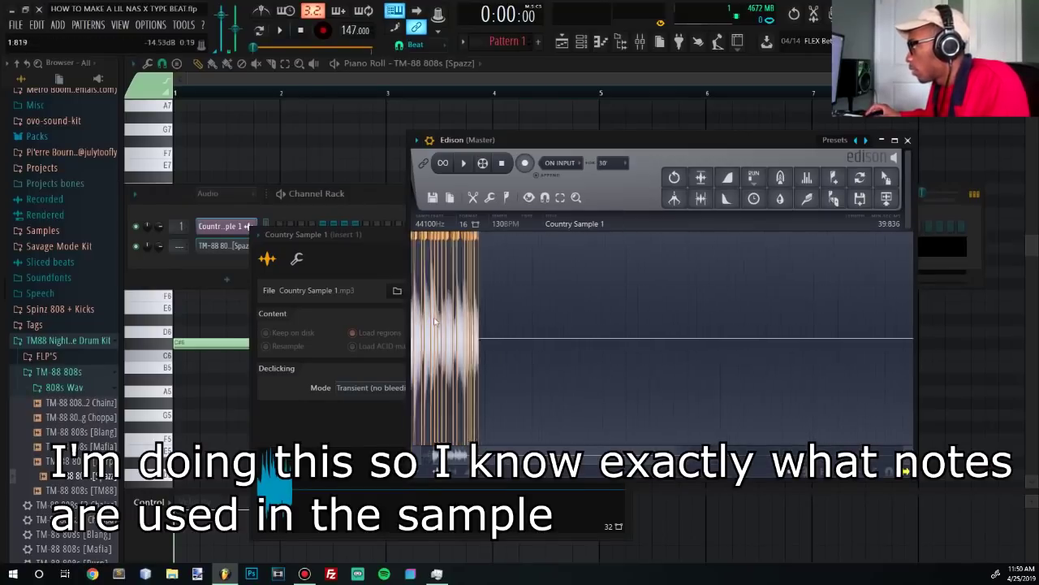
Send the sample's detected notes from Edison to the 808's piano roll and cut them all from the 808 channel.
drag(908, 452, 464, 451)
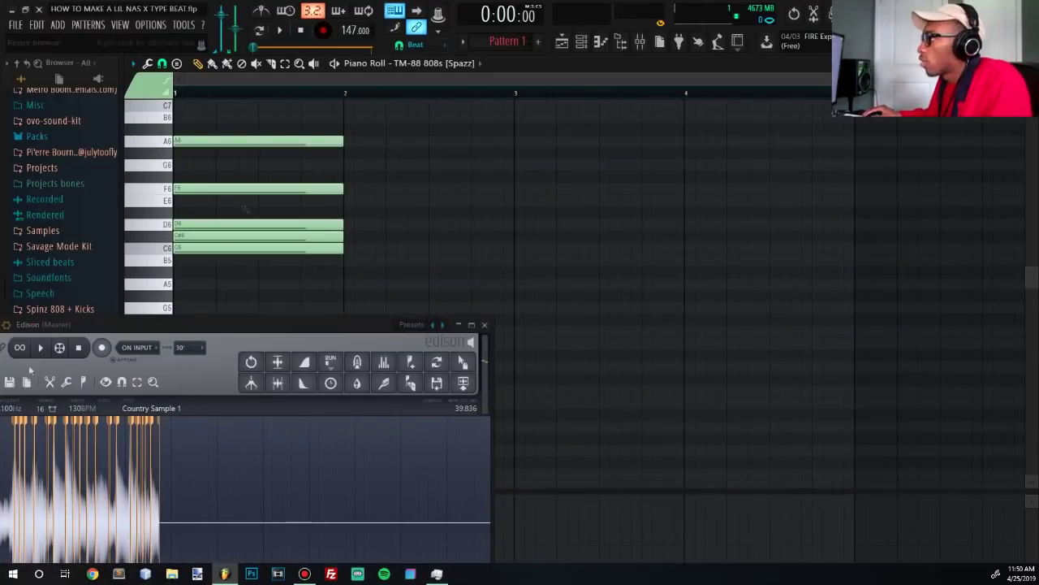
scroll(382, 267, up, 4)
key(ctrl+a)
key(Delete)
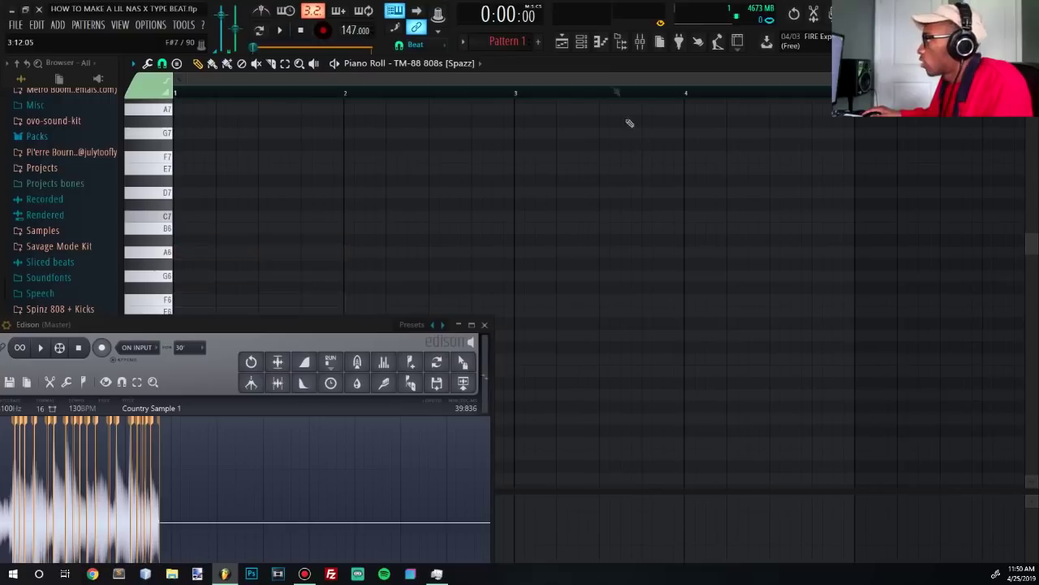
Add an empty Sampler channel and paste the sample's detected notes into its piano roll as a reference.
click(582, 43)
click(227, 279)
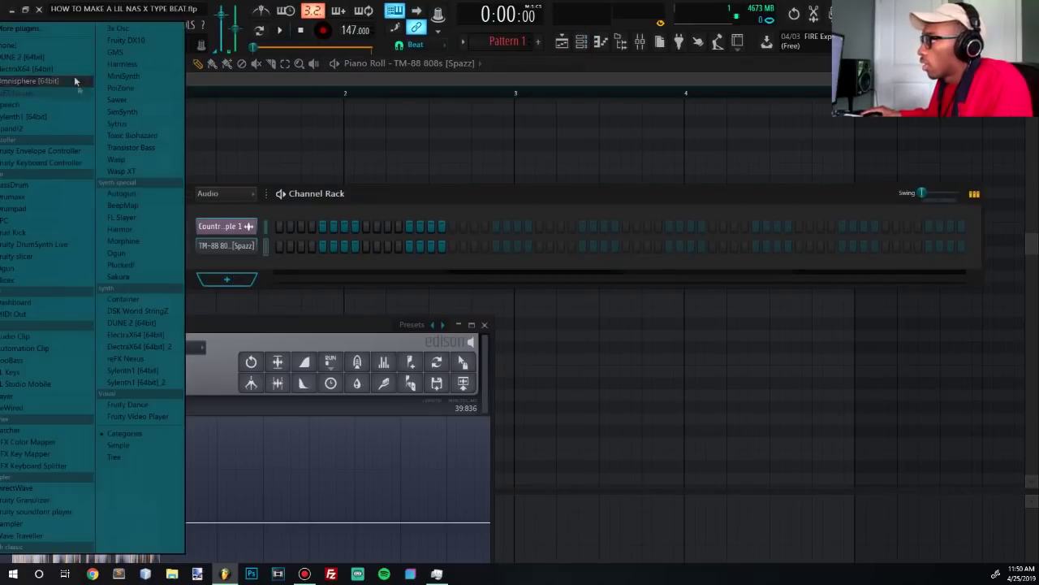
click(71, 47)
right_click(255, 267)
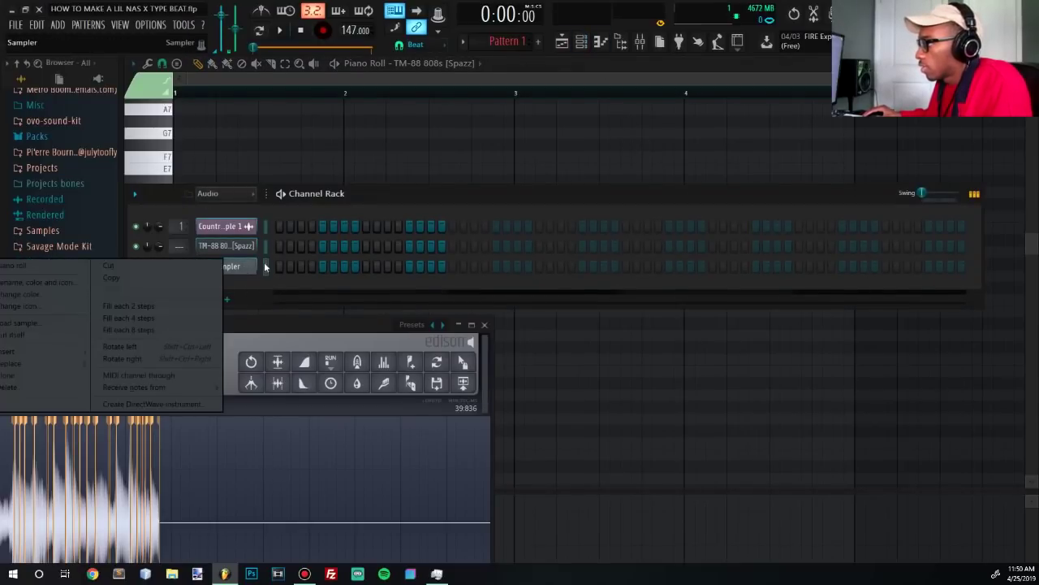
click(65, 269)
key(ctrl+v)
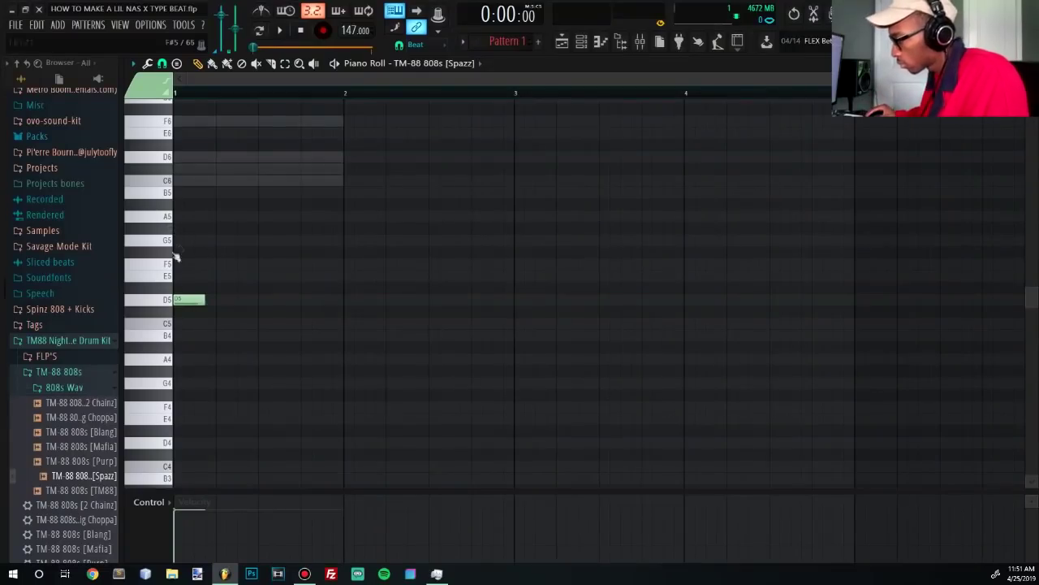
Draw 808 notes on D5 at the start of bar 1 and at 1:13, and one on A5 halfway through bar 2.
mouse_move(184, 301)
mouse_down()
mouse_move(284, 300)
mouse_move(185, 304)
mouse_up()
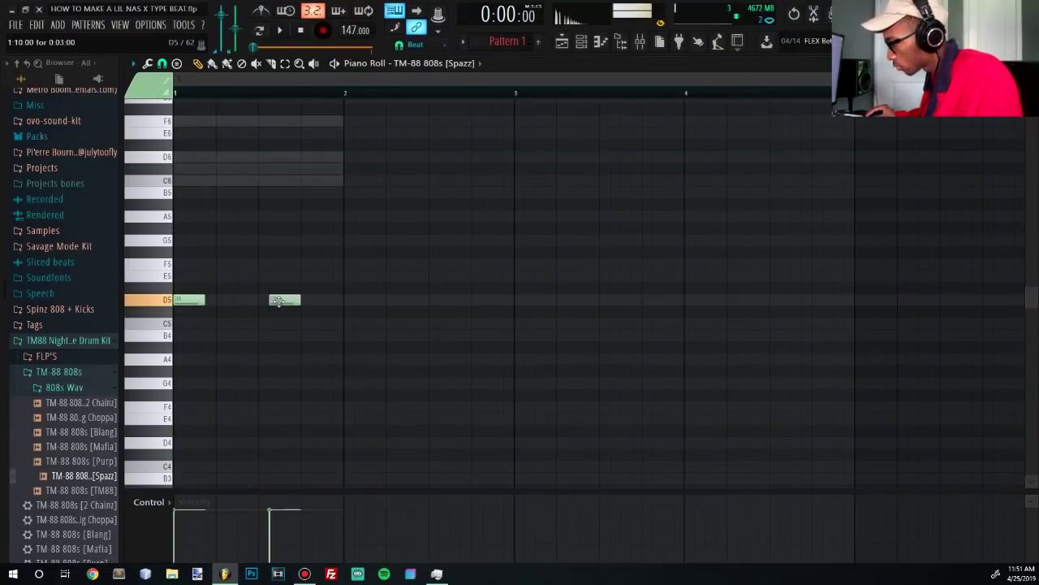
key(space)
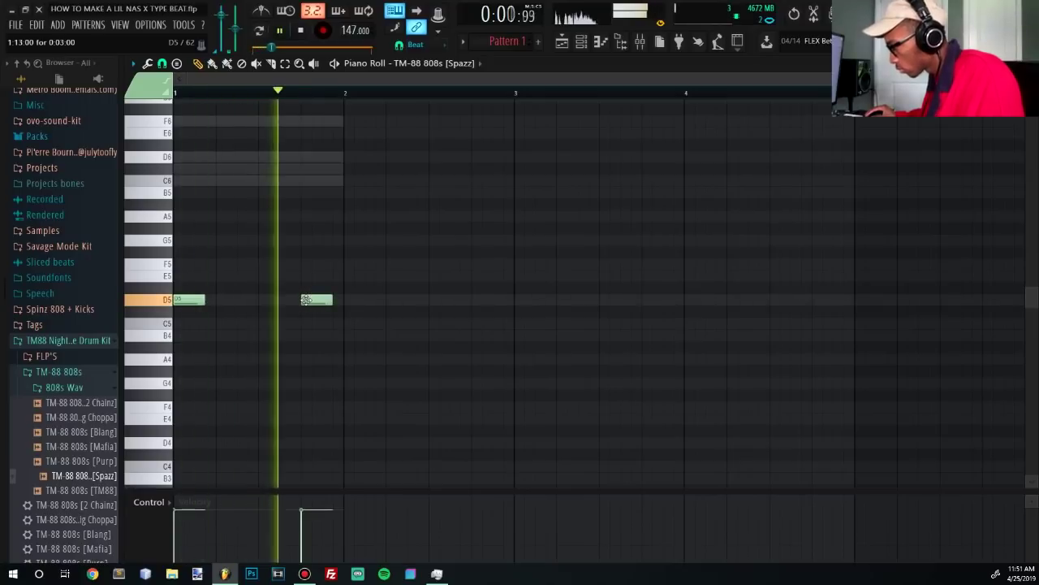
click(431, 301)
key(space)
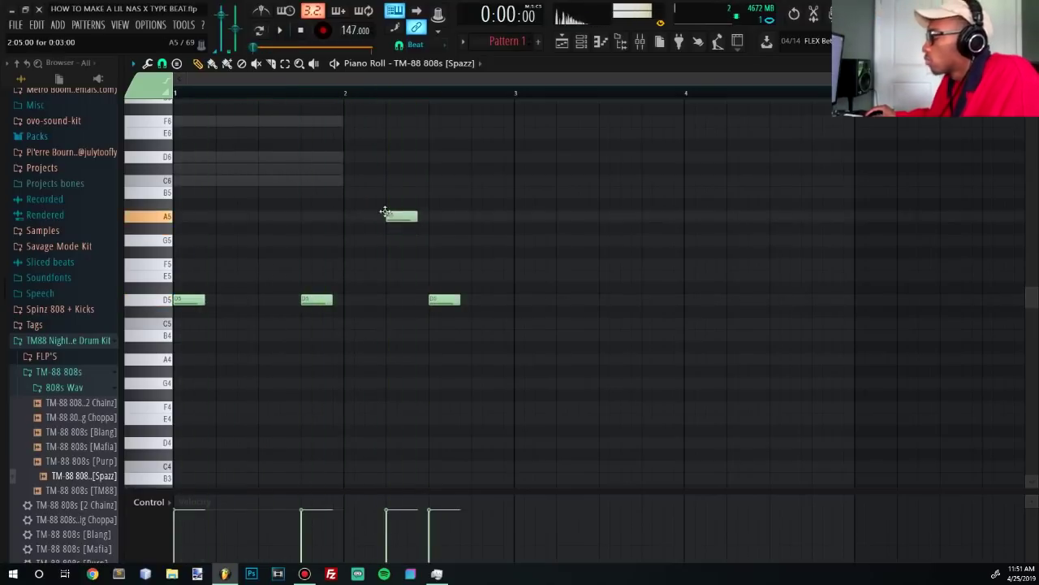
key(space)
right_click(451, 301)
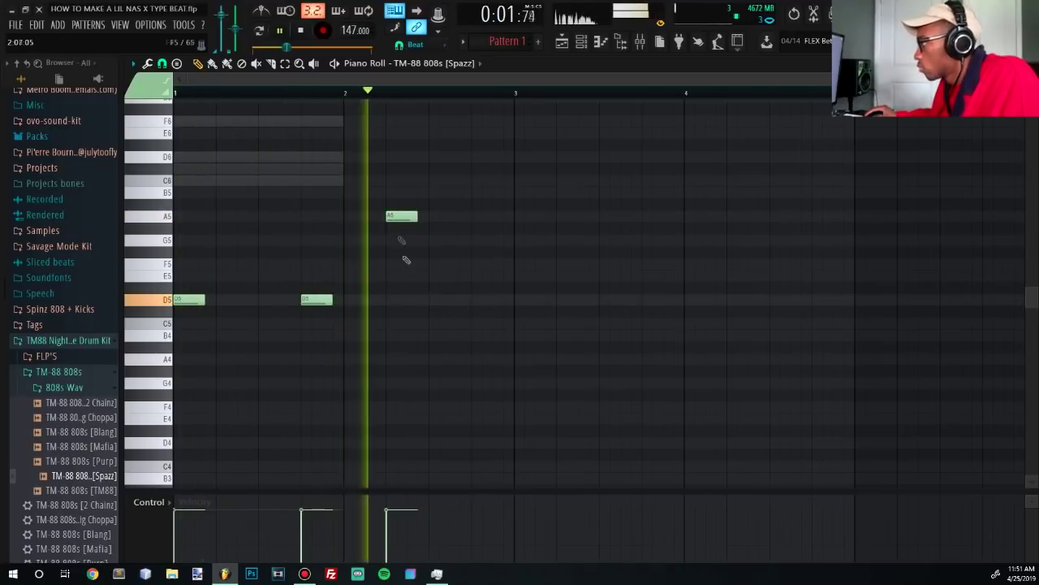
drag(402, 216, 449, 216)
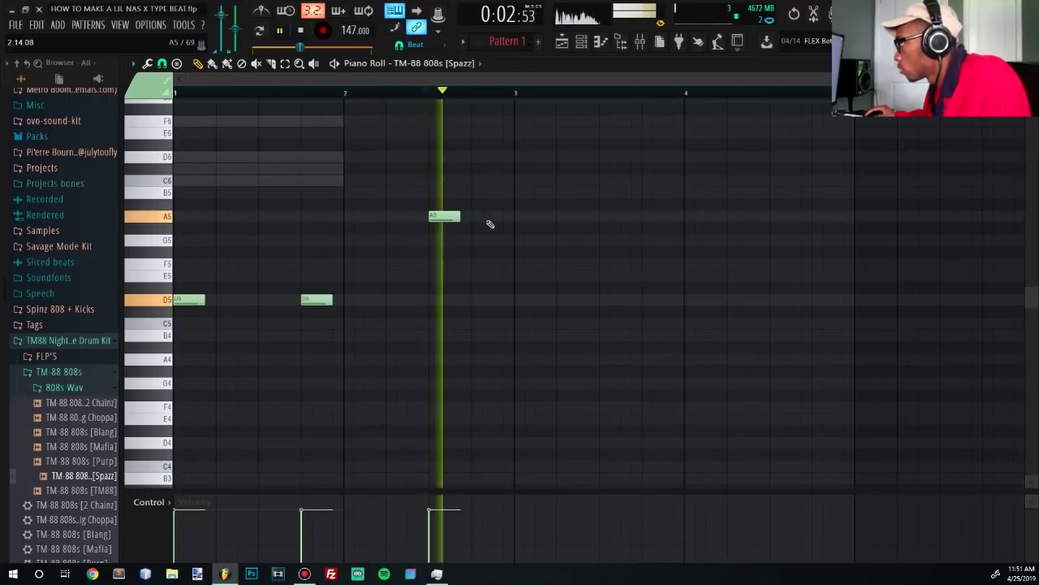
Move the A5 808 note to 2:05, add a second A5 further into bar 2, and place D5 notes at 3:01 and 3:13.
key(space)
click(523, 298)
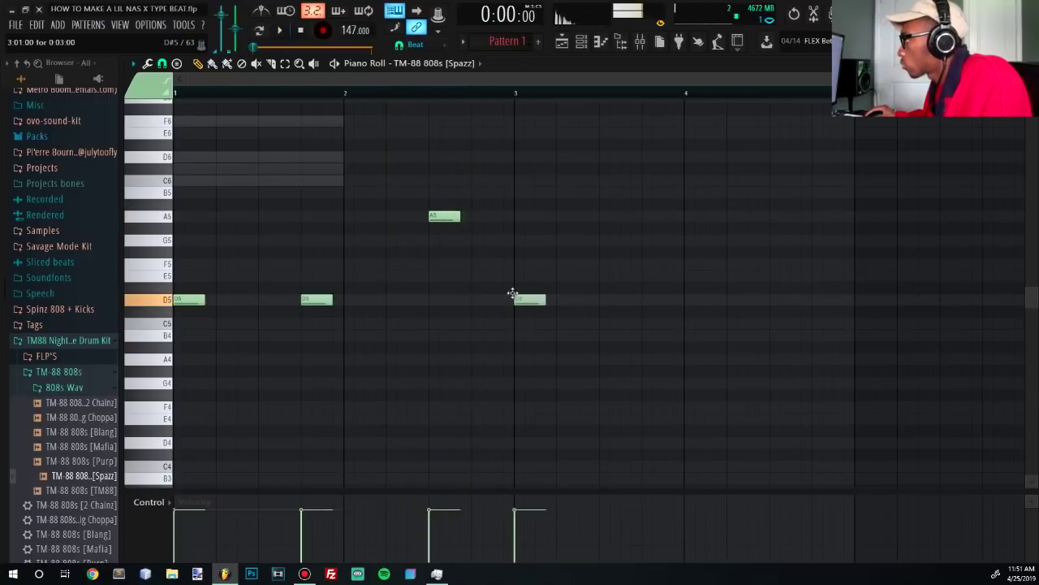
drag(443, 216, 399, 216)
key(space)
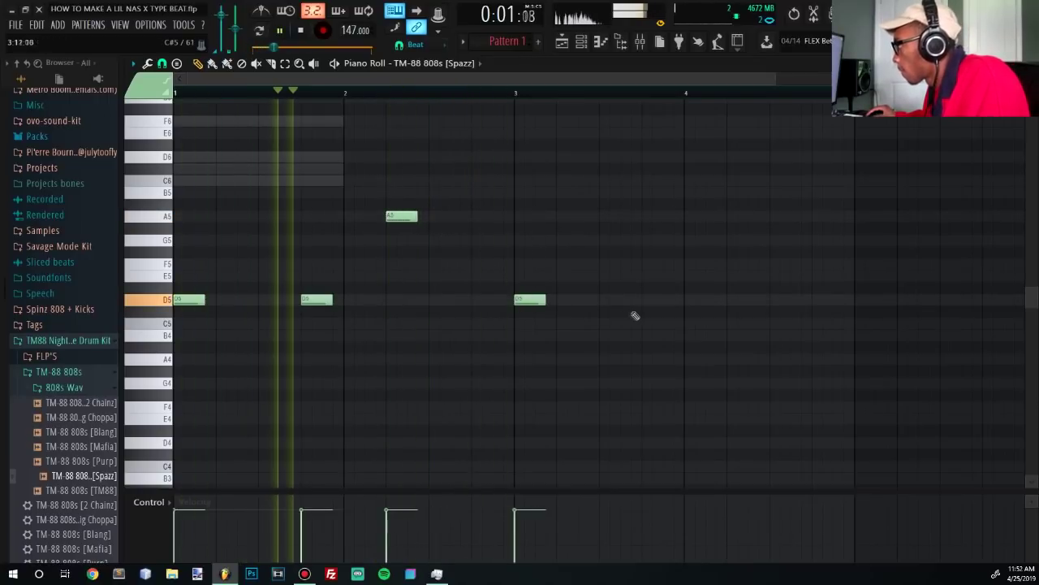
click(650, 300)
key(space)
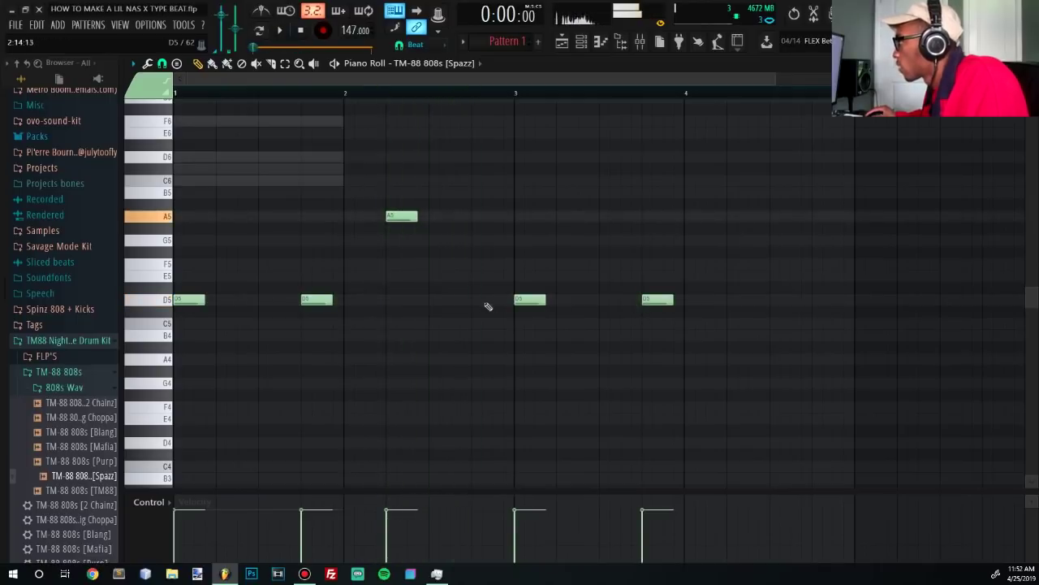
key(space)
scroll(496, 262, down, 2)
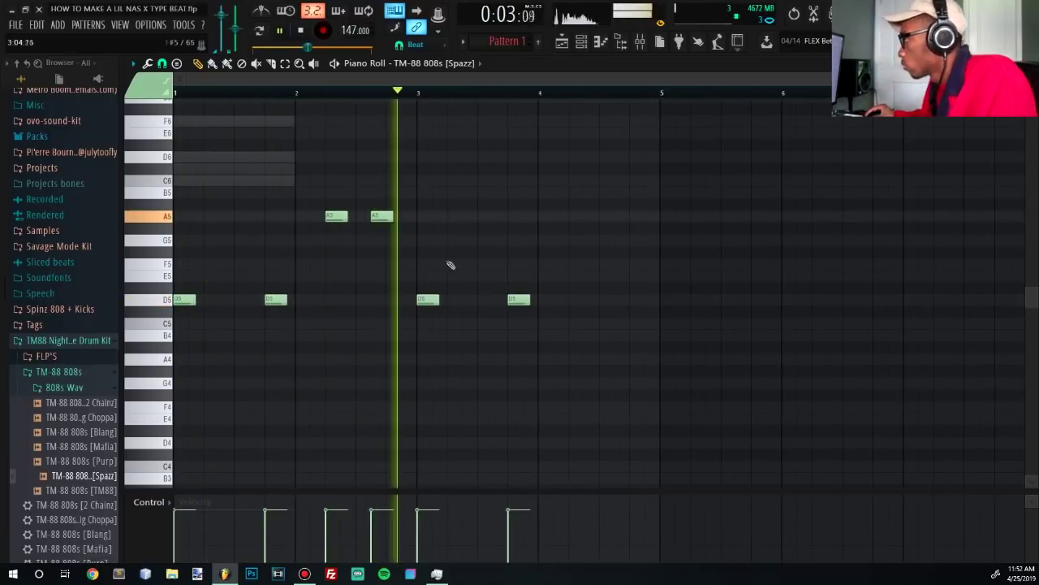
key(space)
Set the TM-88 808s [Spazz] channel to cut itself and review the Pattern 1 clip under the sample in the Playlist.
key(F6)
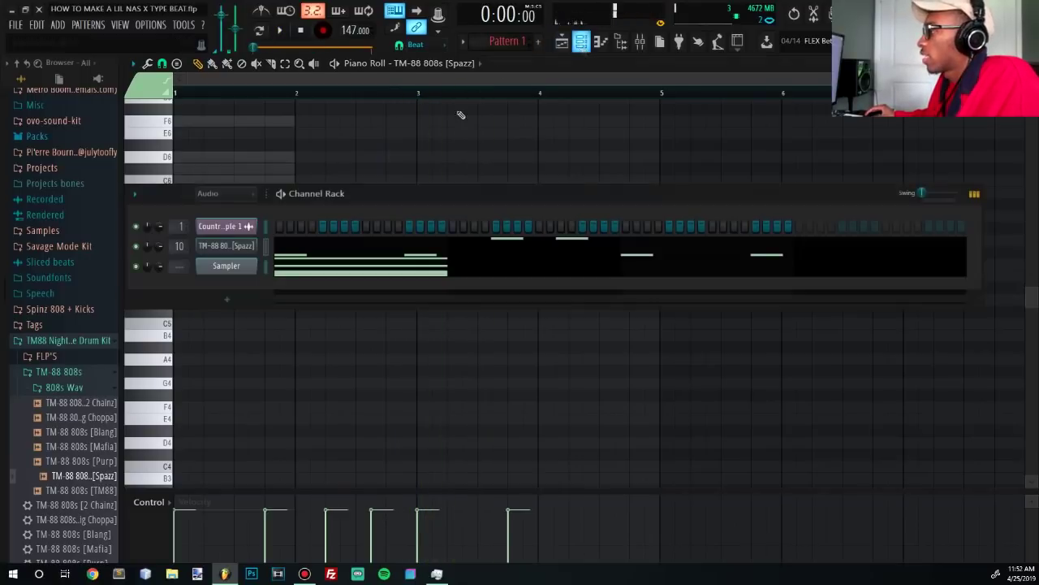
right_click(226, 248)
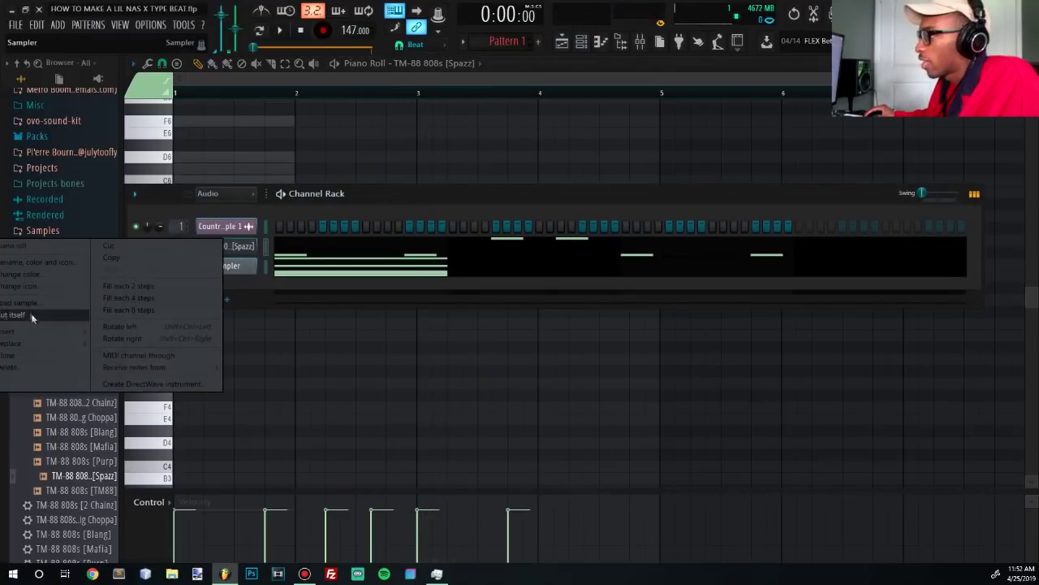
click(29, 317)
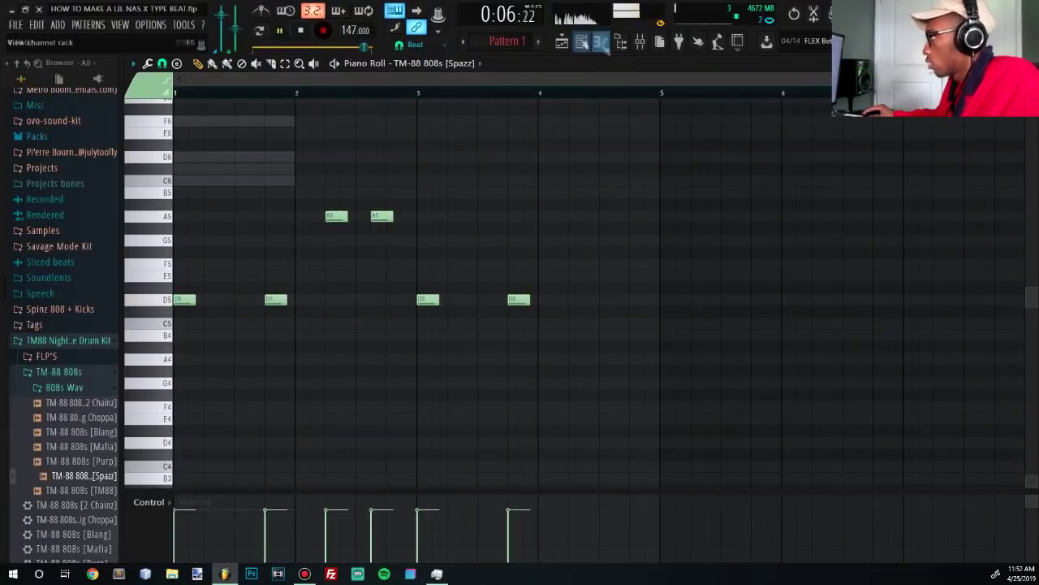
click(563, 44)
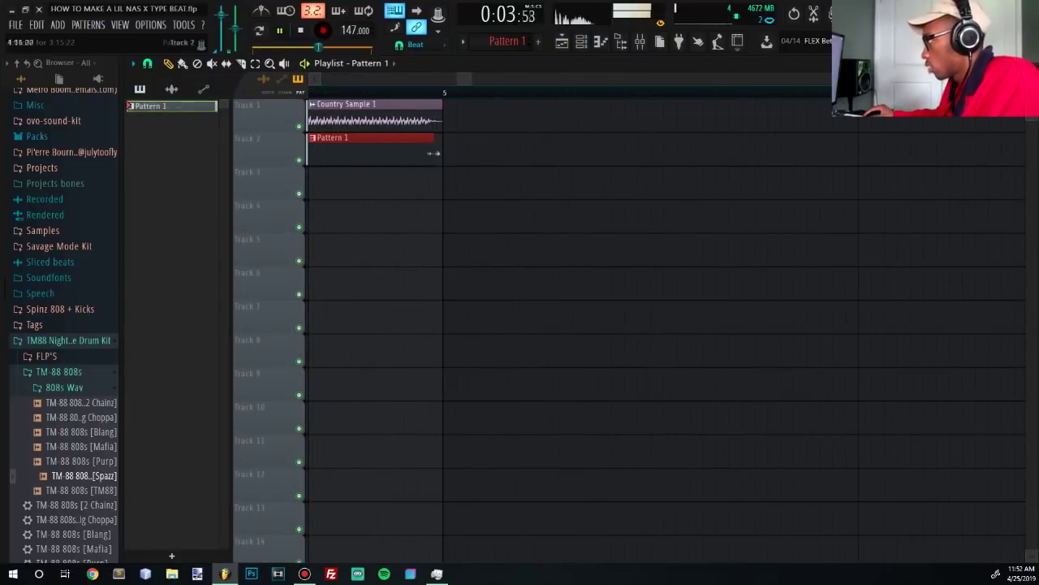
click(582, 41)
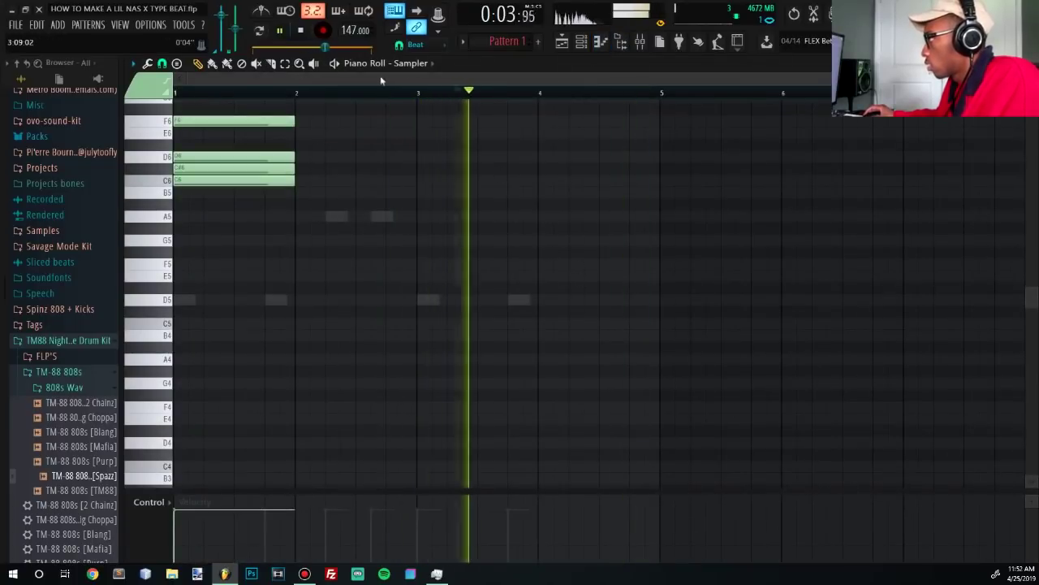
Add 808 A notes at 4:05 and 4:11 and an extra D note at the end of bar 3, with the pattern raised one octave.
scroll(399, 63, down, 1)
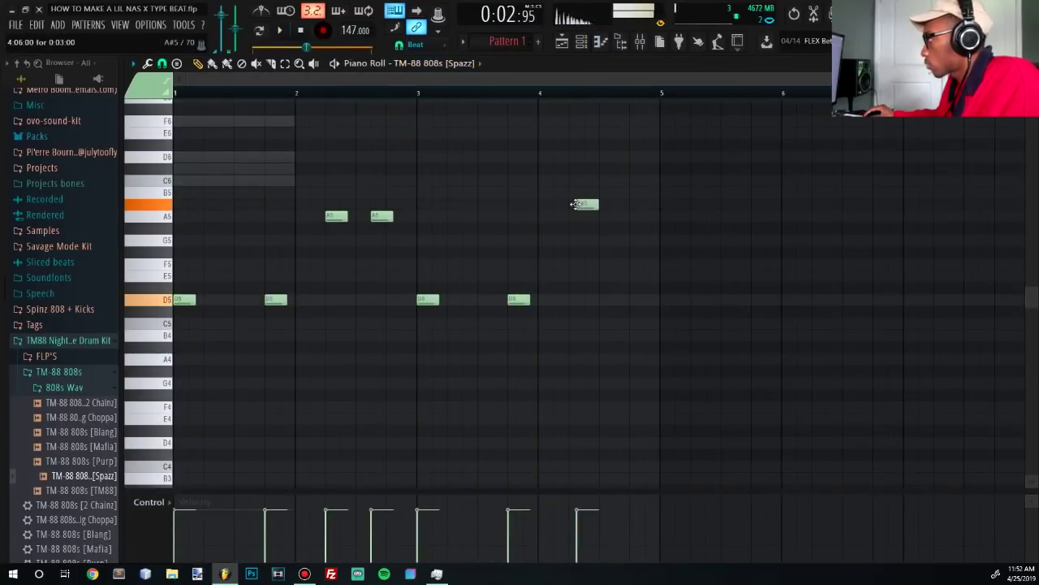
drag(563, 218, 568, 216)
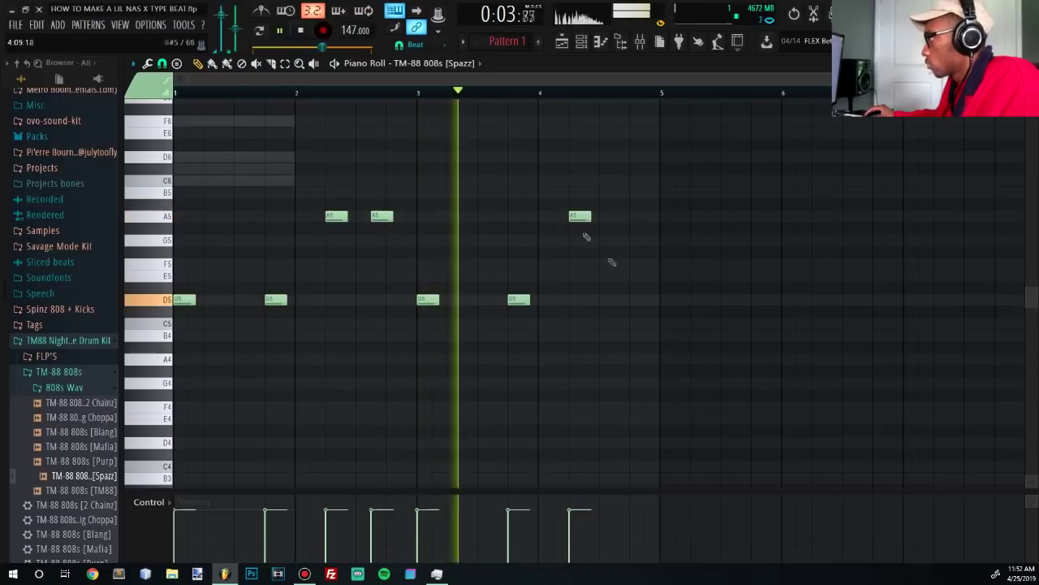
key(ctrl+Up)
scroll(629, 268, up, 3)
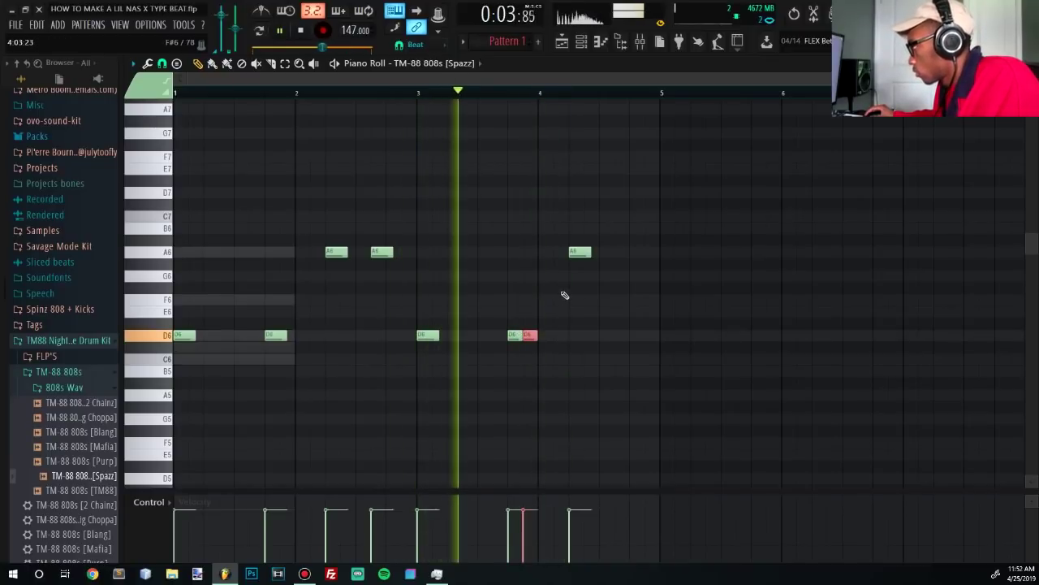
click(620, 251)
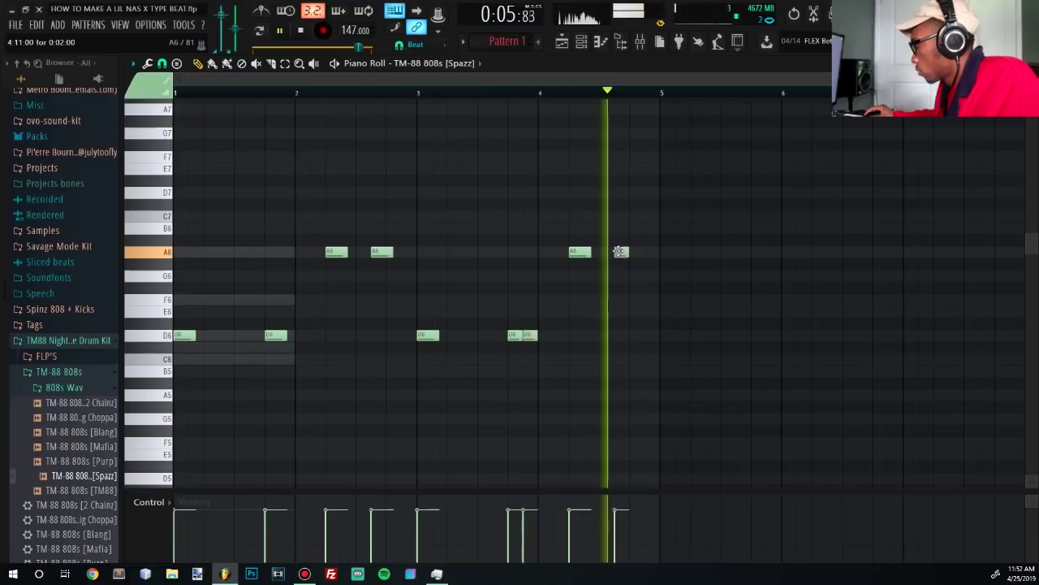
Transpose all 808 notes down one octave and raise their velocities to the maximum.
key(ctrl+a)
key(ctrl+Down)
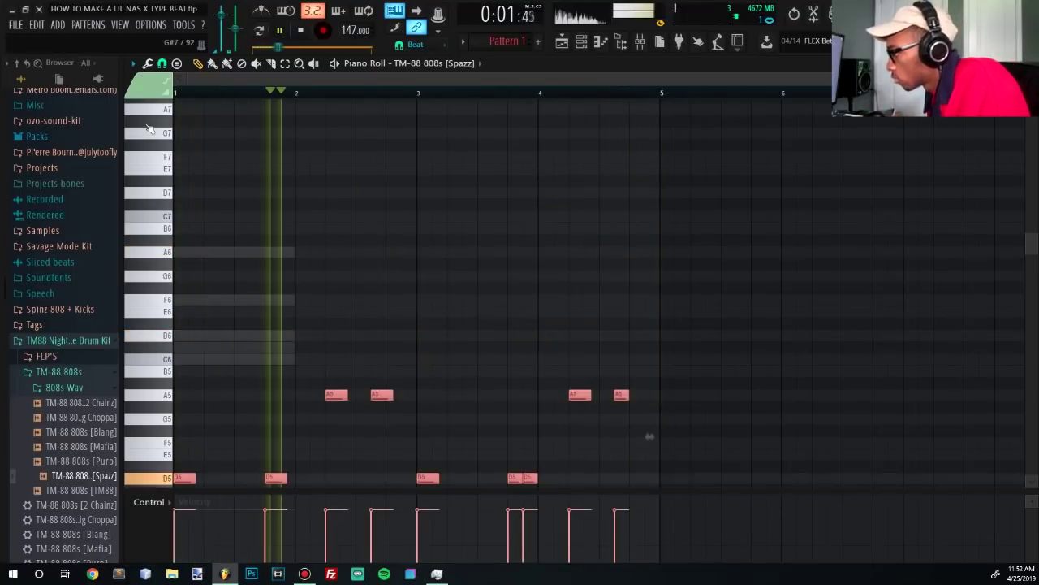
scroll(427, 181, down, 3)
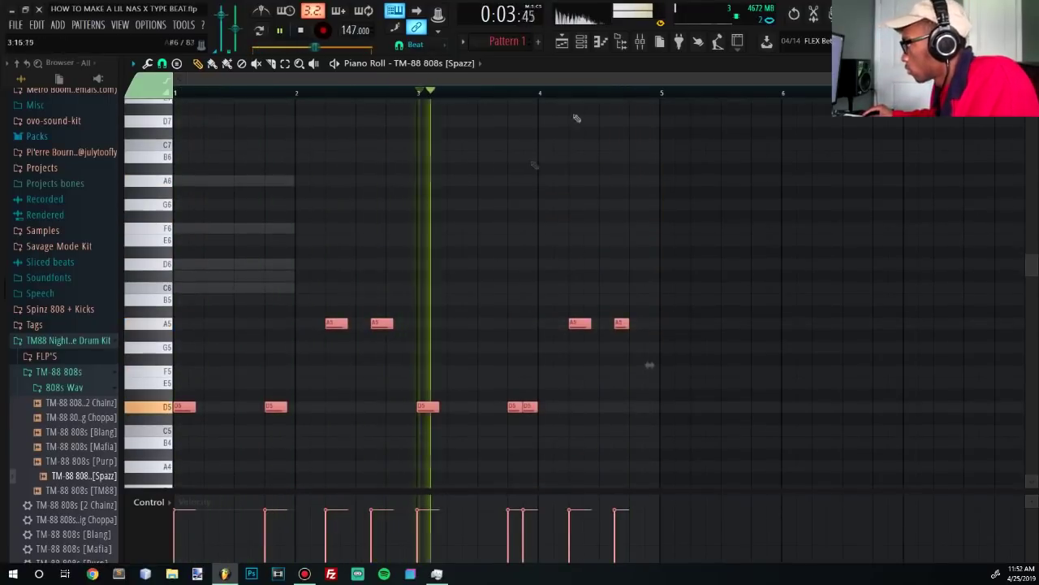
click(582, 40)
key(F6)
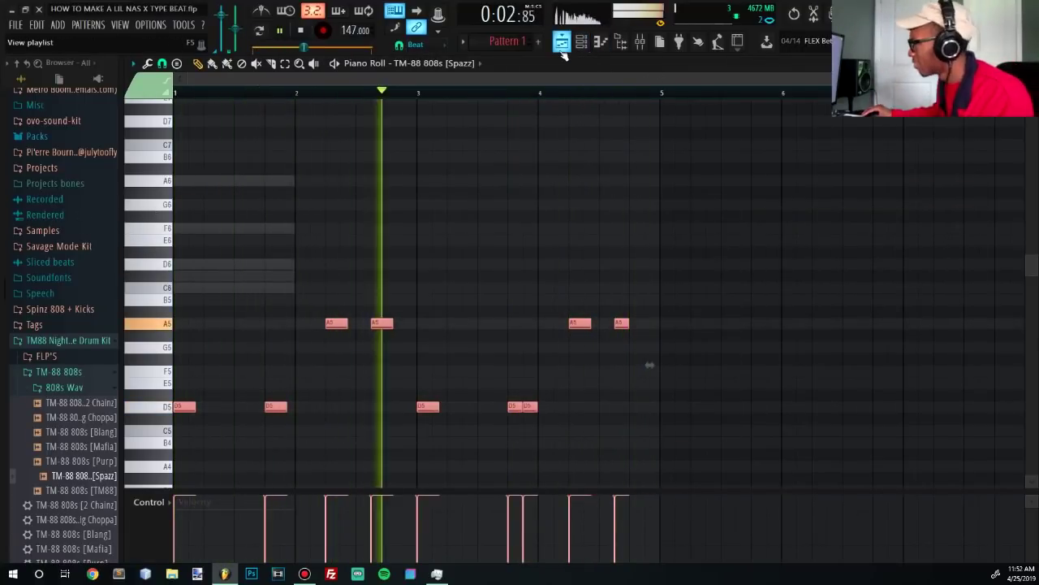
Add a kick sample from the TM-88 Kicks folder, route it to mixer Insert 11, and pick an effect for that insert.
click(640, 42)
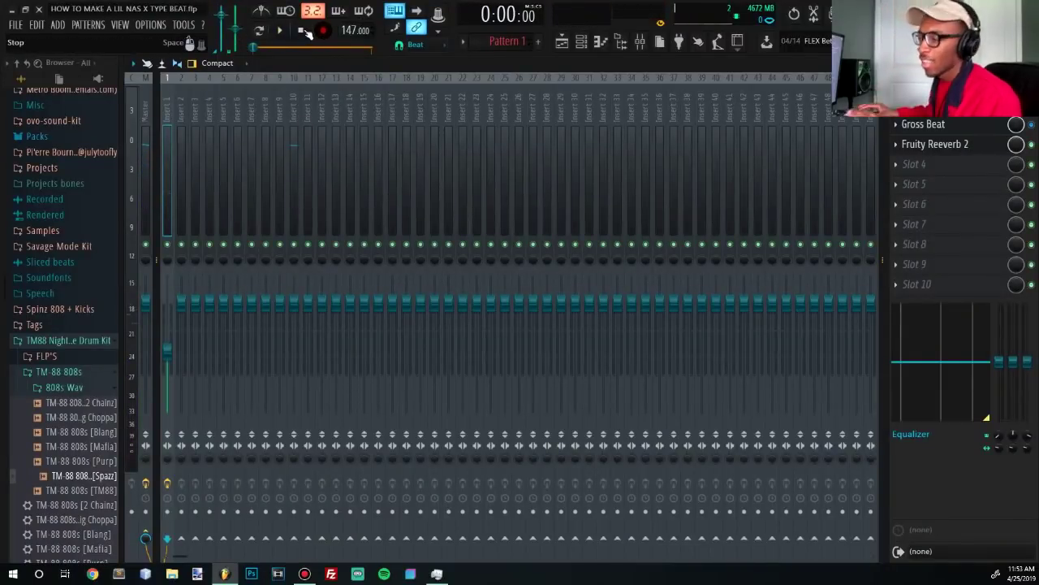
scroll(97, 268, down, 8)
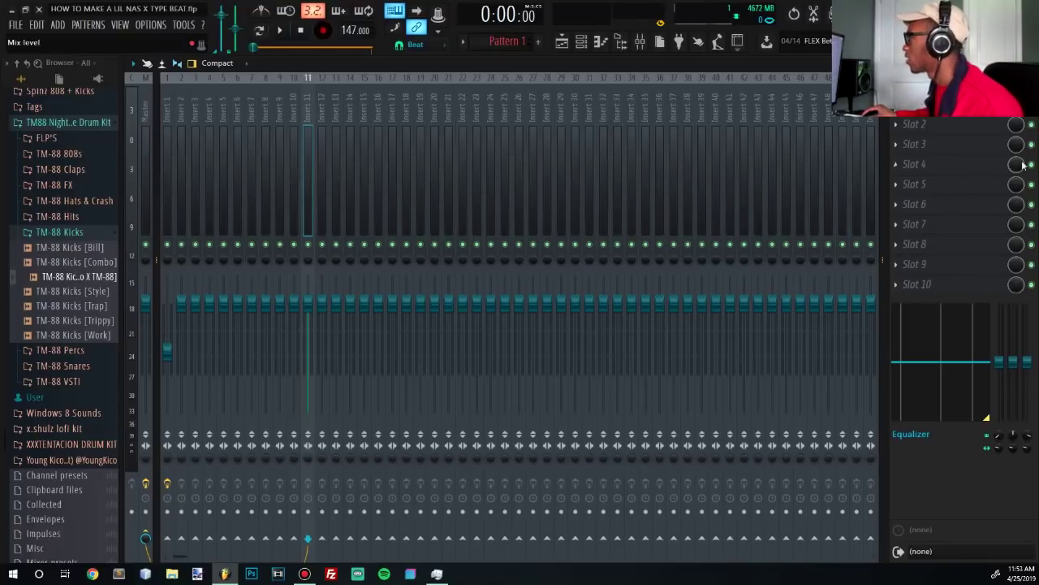
click(914, 164)
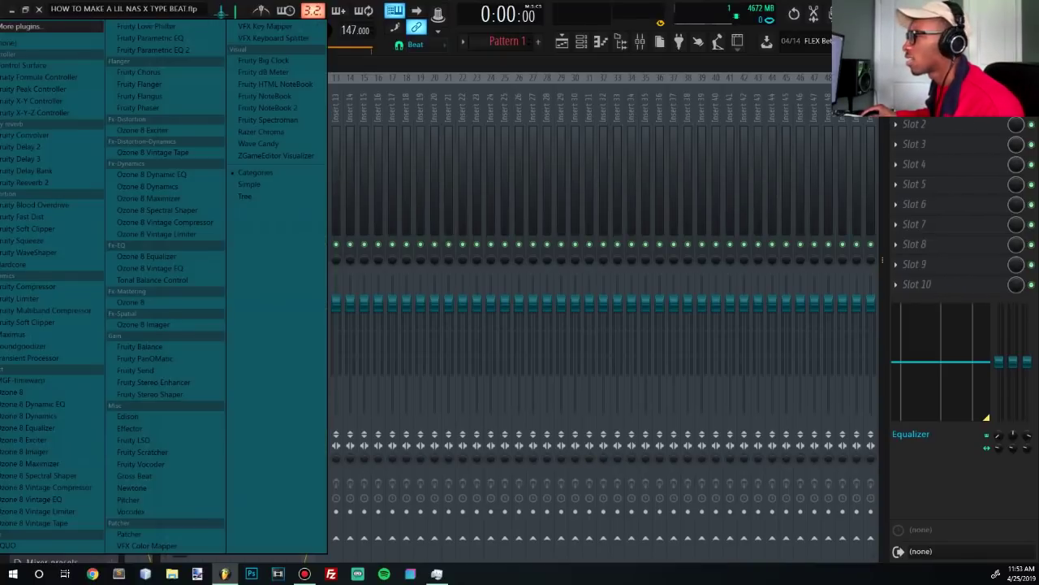
click(51, 253)
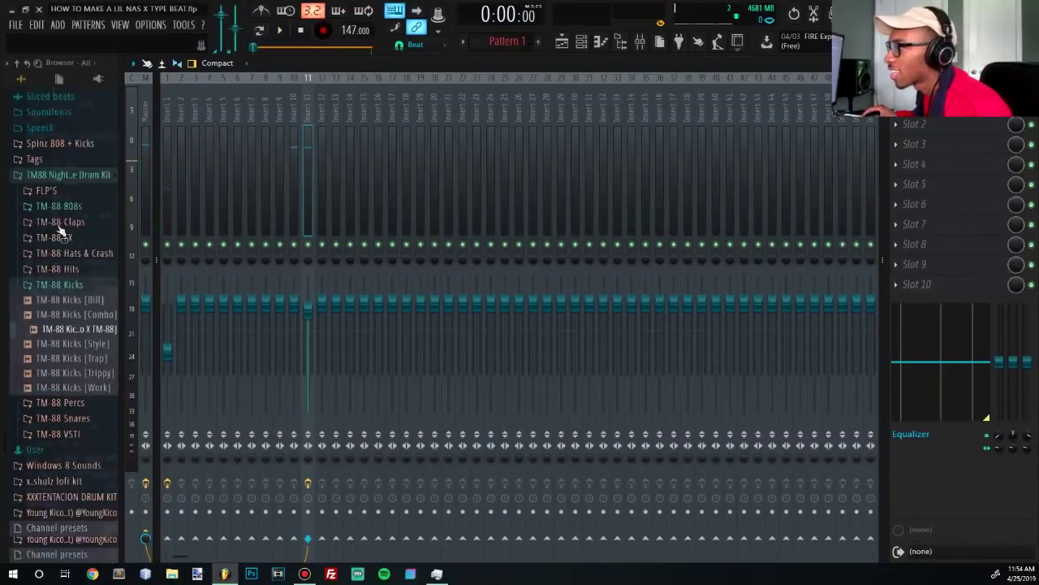
Add HiHat 1 from the Pi'erre Bourne kit as a channel and fill each 4 steps with it.
scroll(65, 325, up, 5)
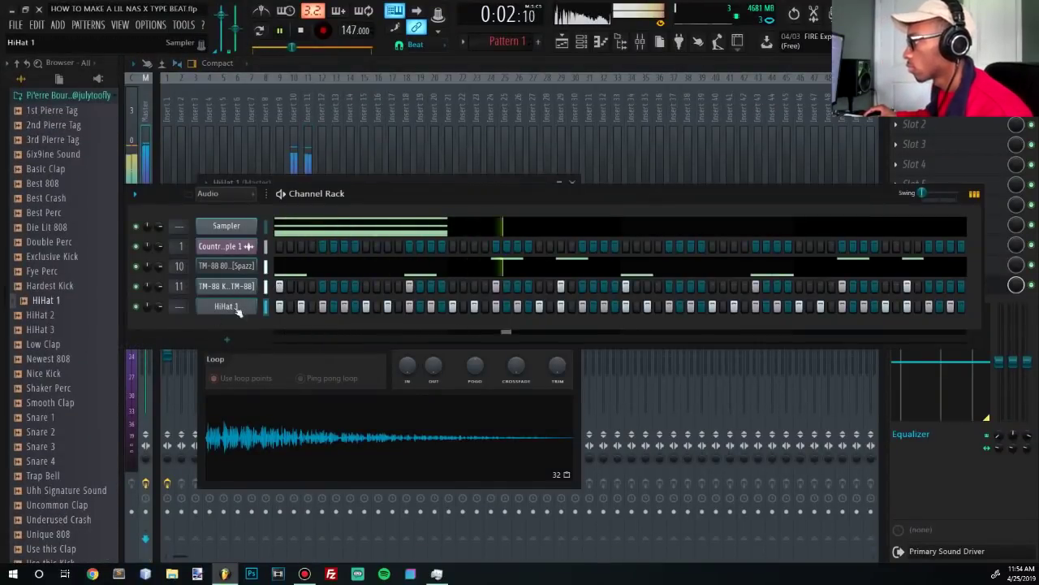
right_click(236, 307)
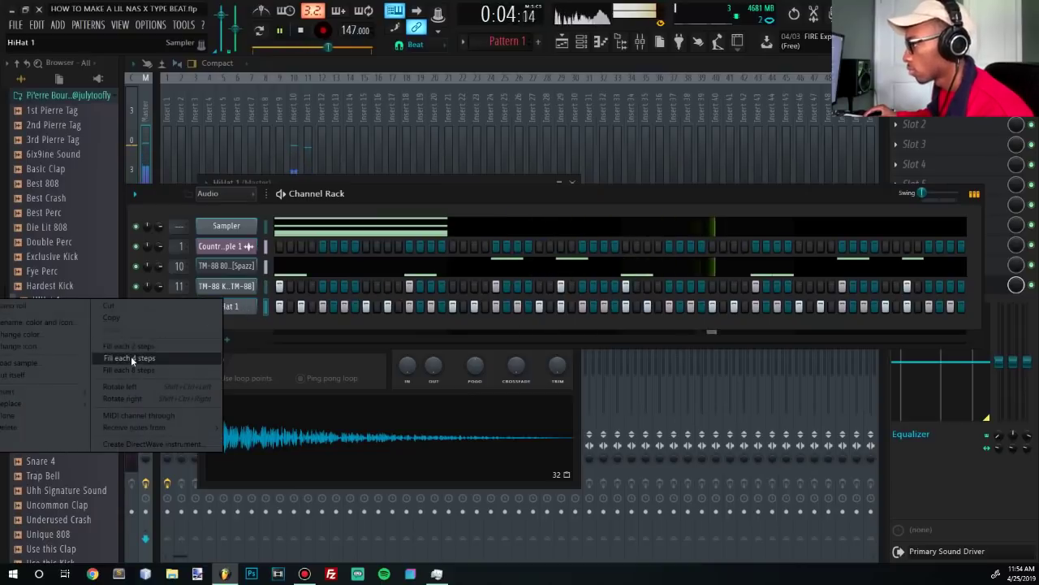
click(131, 357)
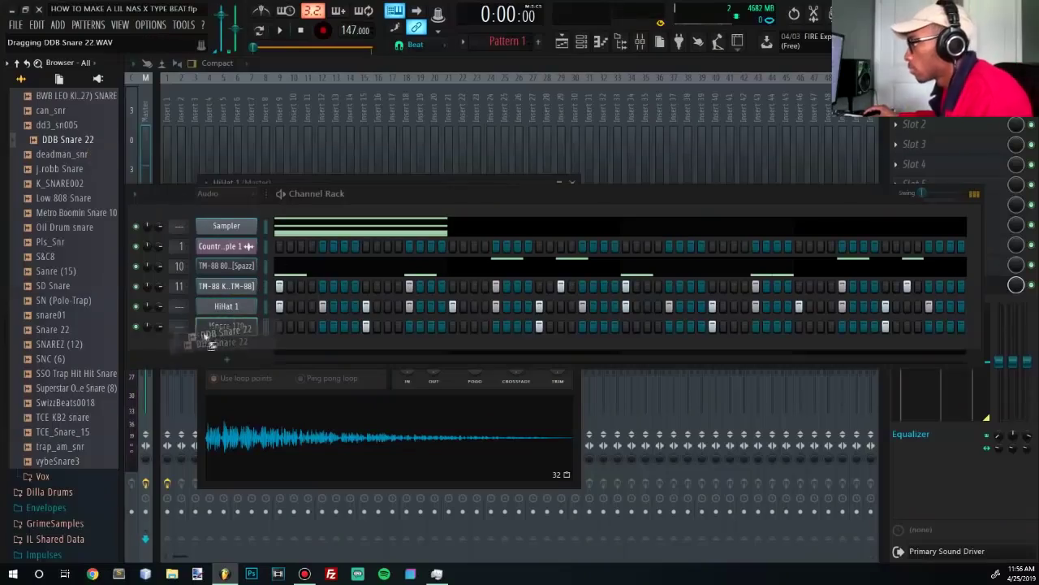
Replace the snare channel's sample with DDB Snare 22 and open its channel settings.
drag(210, 343, 210, 346)
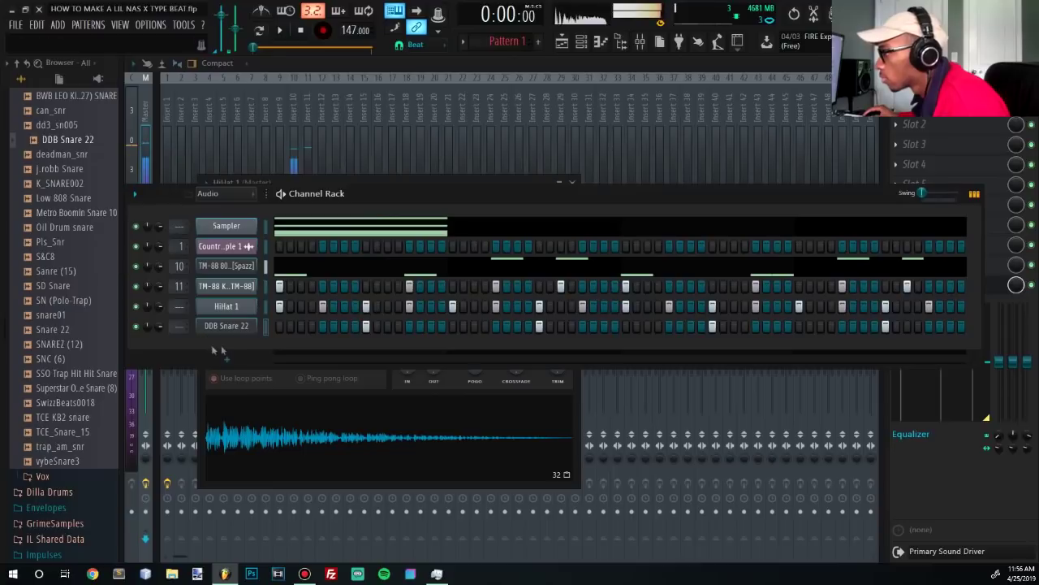
click(239, 329)
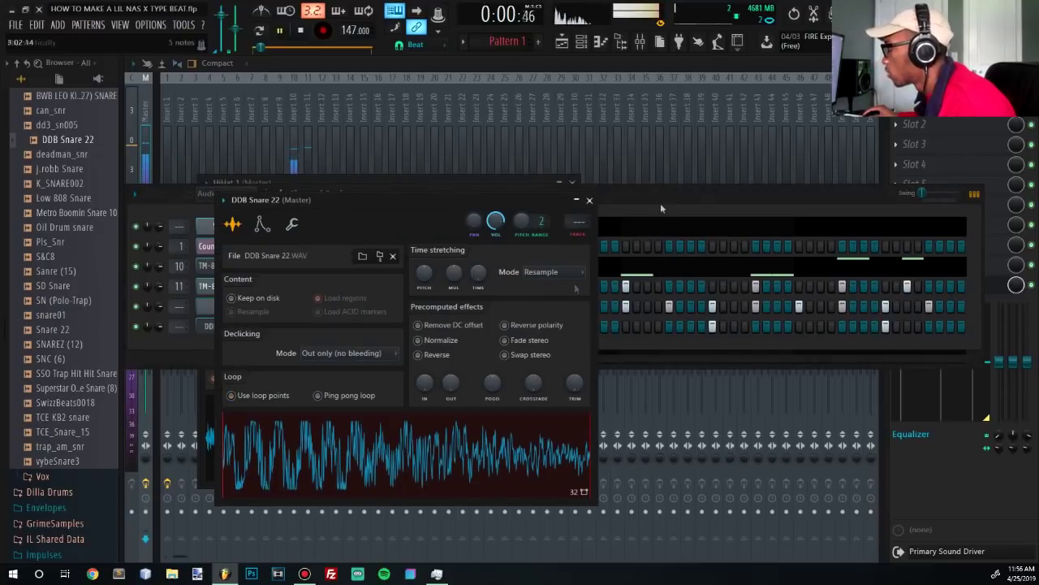
Close the snare's channel settings and collapse the Snares folder of the Dark Trap kit.
click(590, 200)
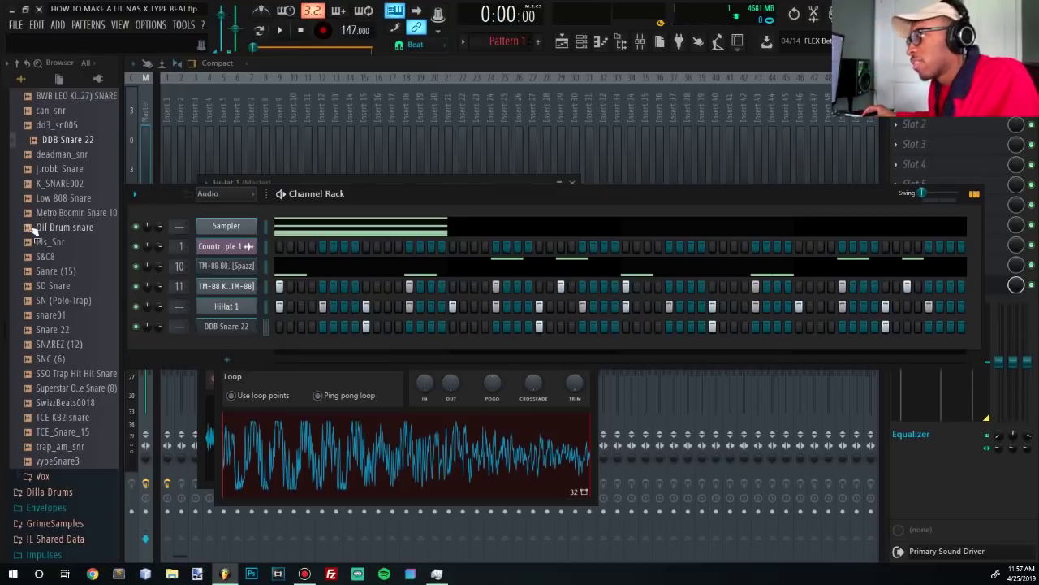
scroll(33, 229, up, 10)
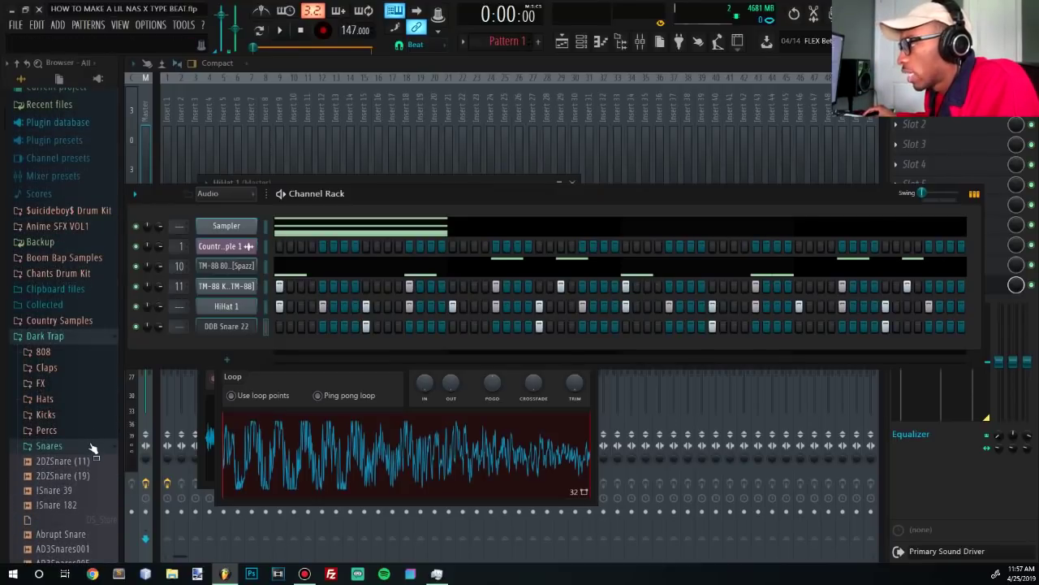
click(92, 446)
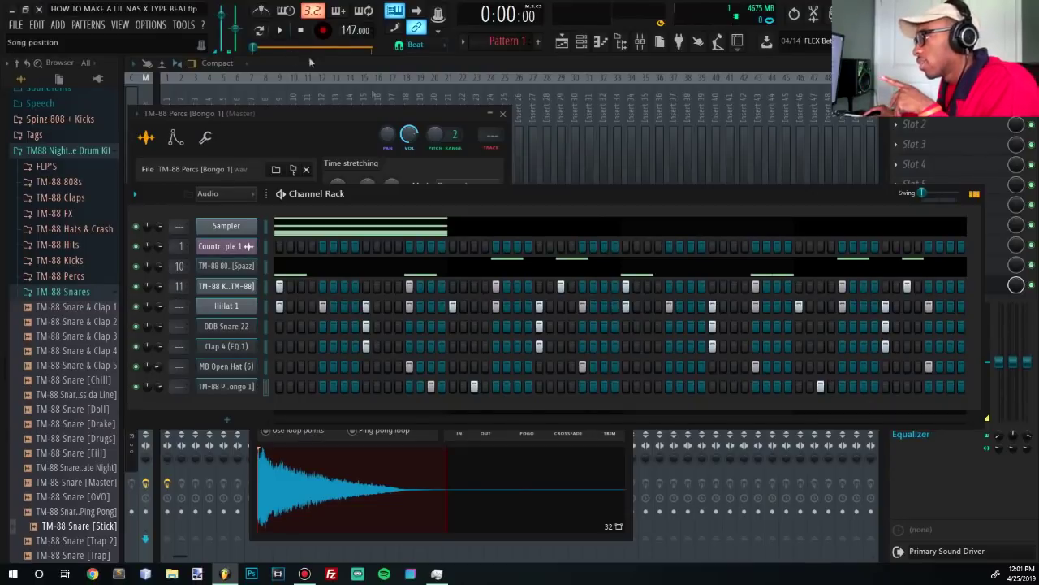
Add an Omnisphere channel from the installed VST generators and select all of its melody notes in the piano roll.
click(96, 79)
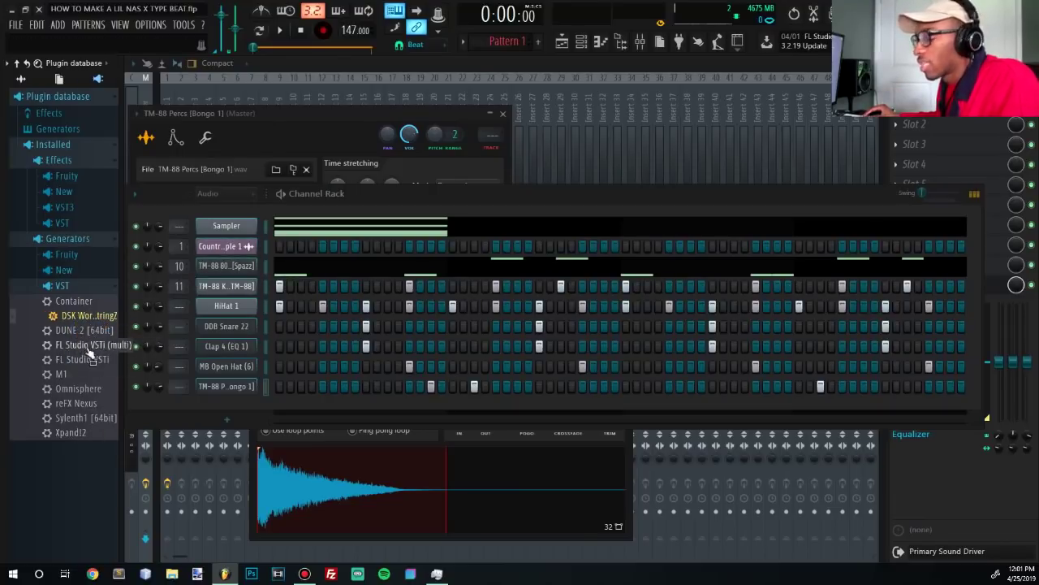
drag(237, 254, 239, 261)
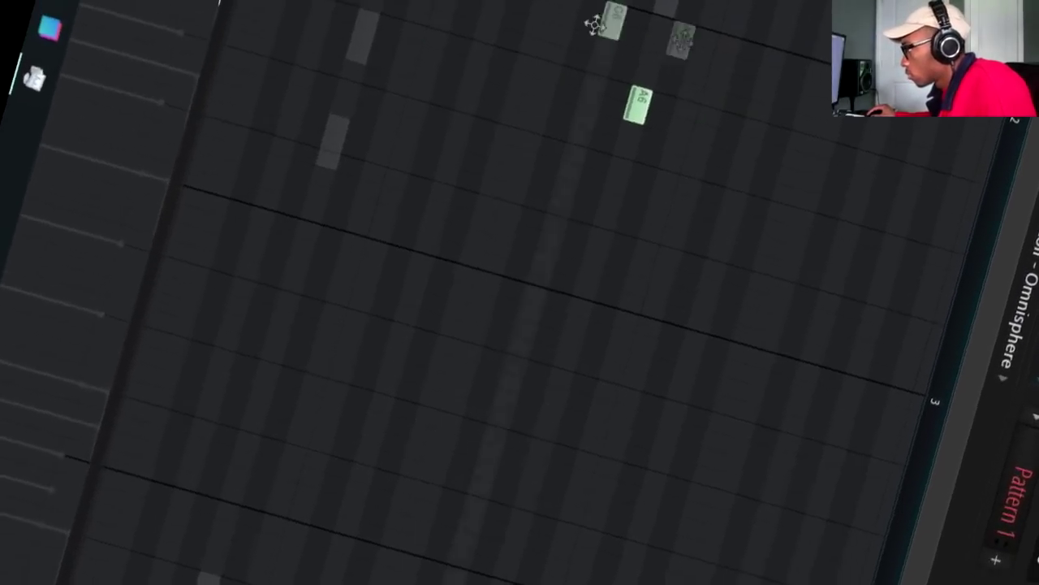
key(ctrl+a)
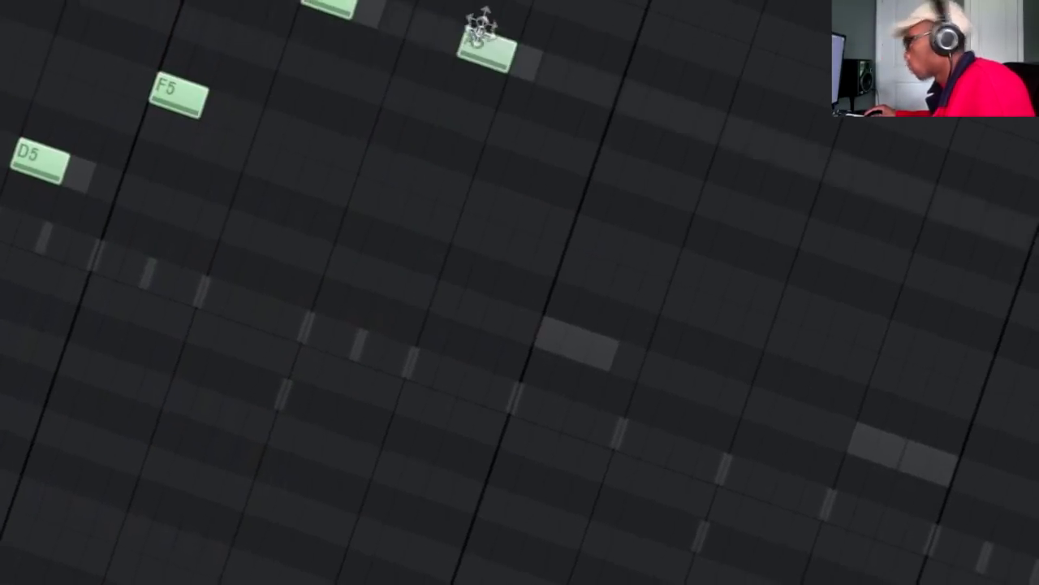
key(ctrl+a)
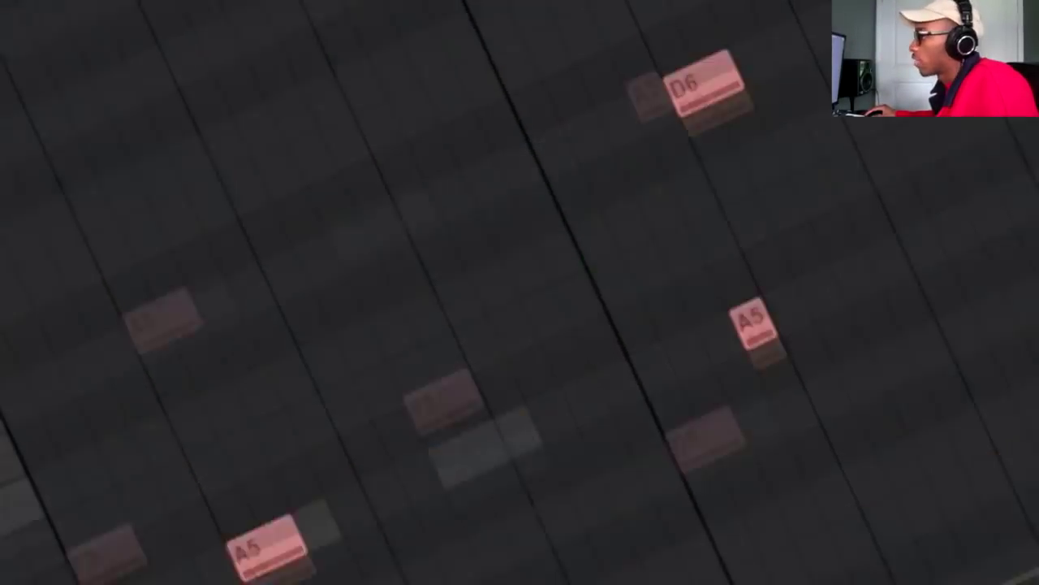